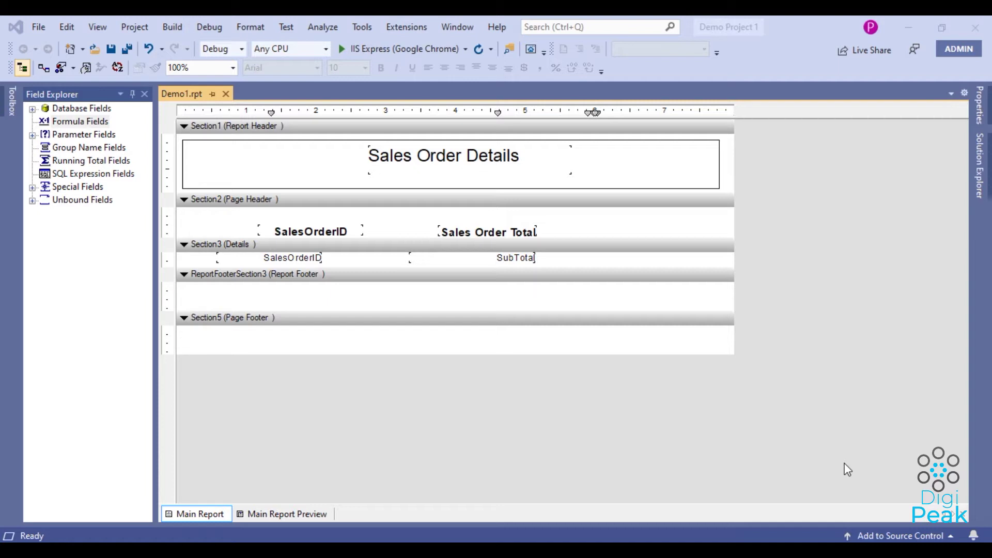
Insert a Sum grand total of SalesOrderHeader.SubTotal into the Report Footer and save the report
click(341, 230)
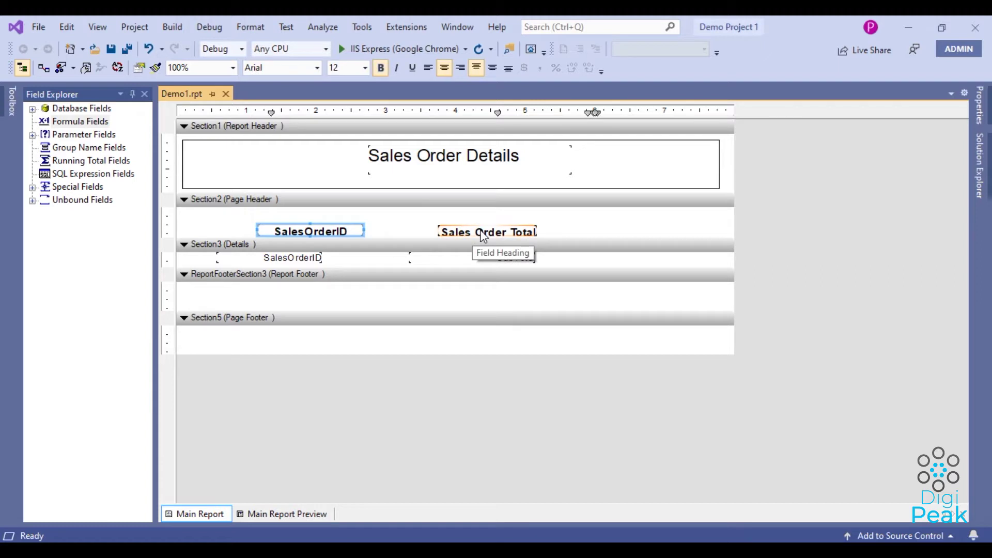
click(482, 232)
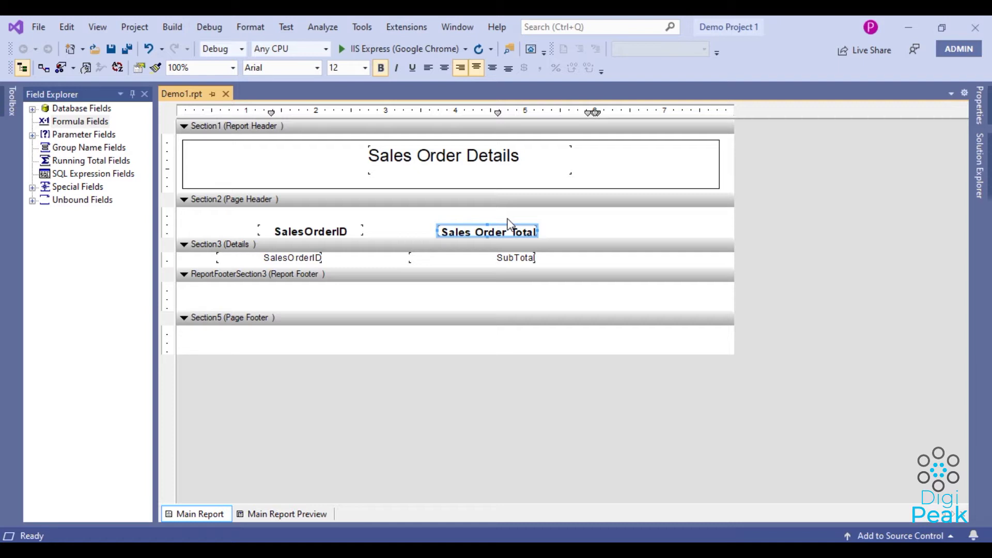
click(512, 257)
right_click(511, 257)
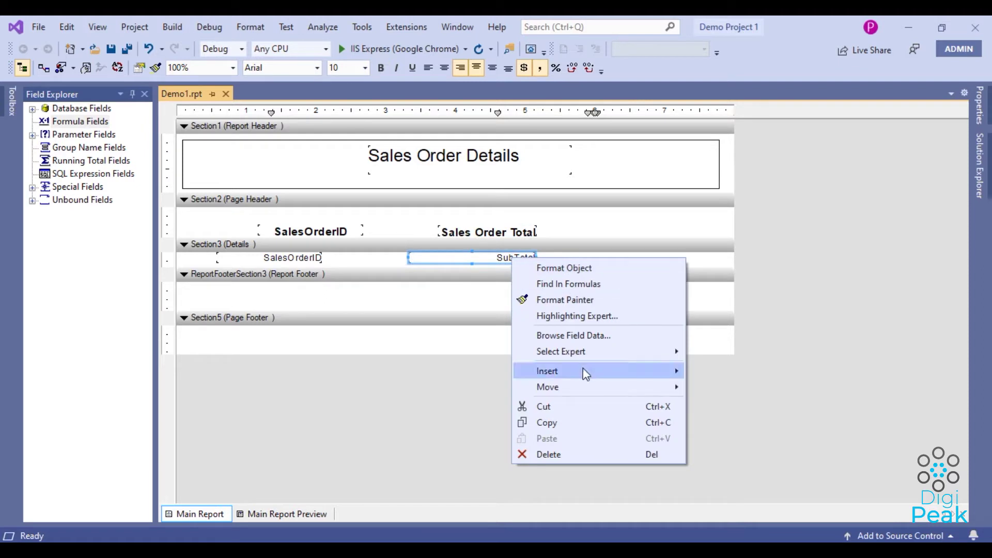
mouse_move(649, 370)
click(717, 370)
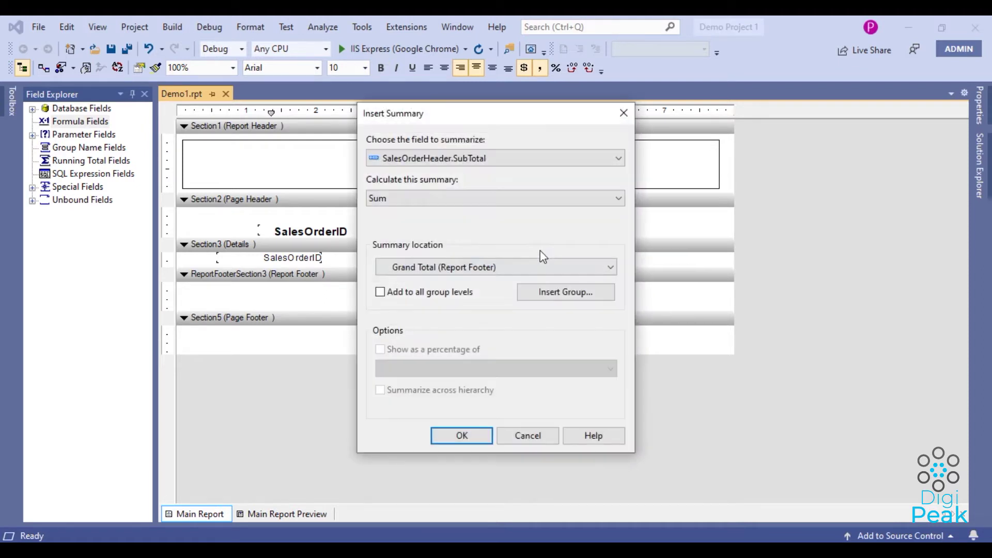
click(472, 441)
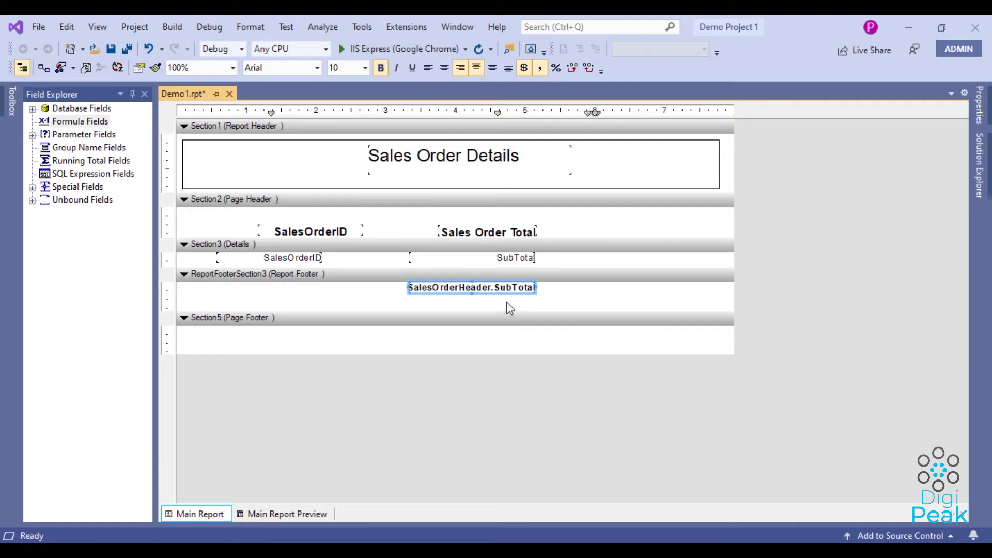
click(480, 274)
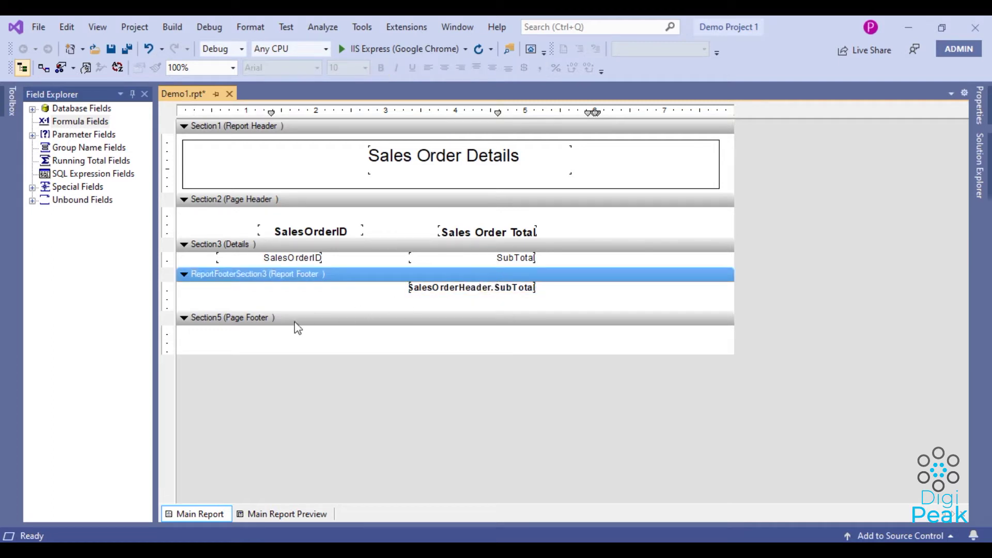
click(109, 49)
Preview the report's last page to verify the $458,910.82 grand total, then go back to design view
click(297, 514)
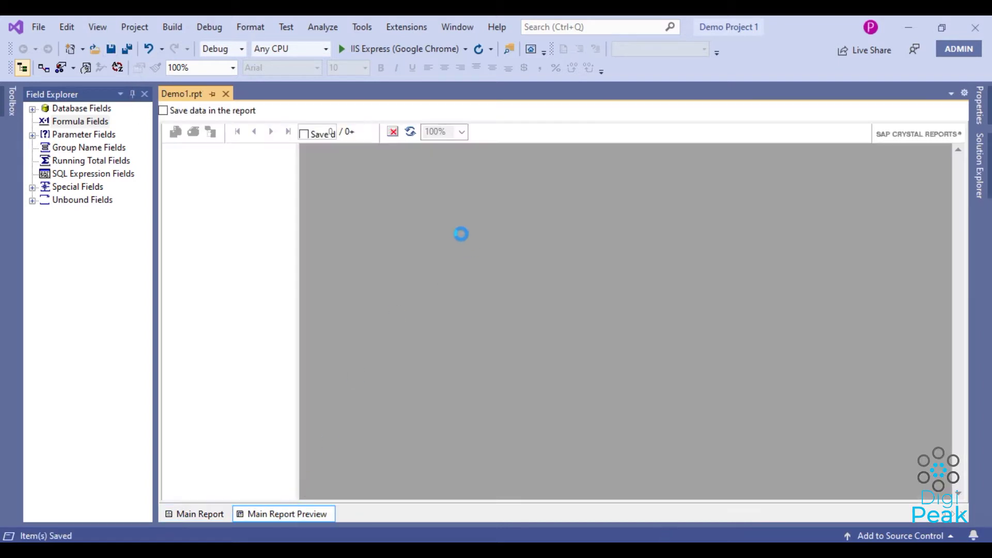
scroll(489, 282, down, 6)
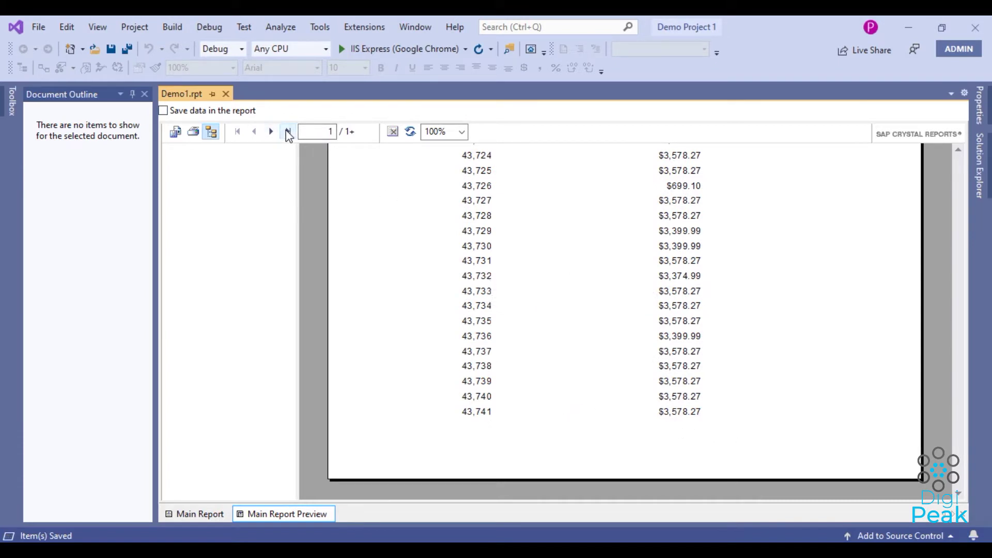
click(287, 134)
scroll(692, 320, up, 5)
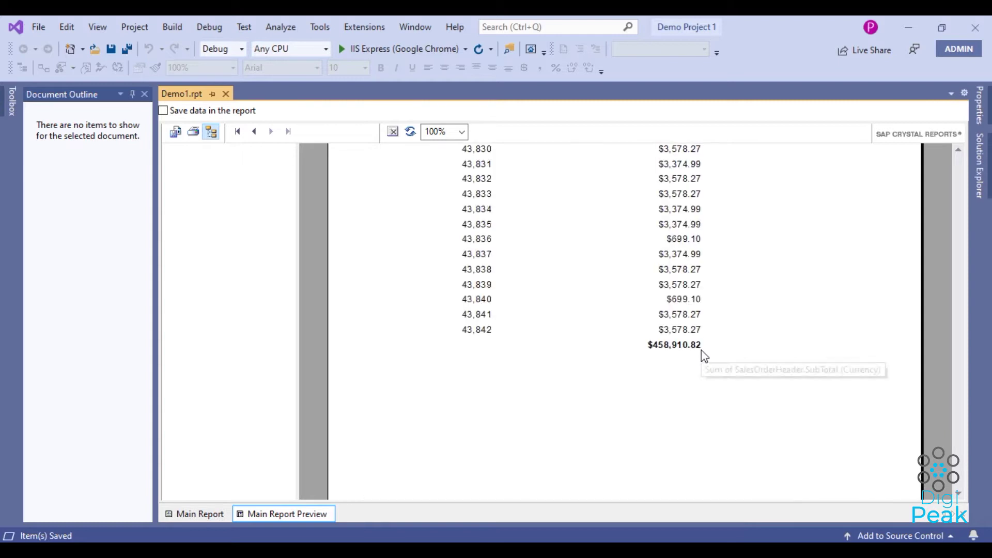
scroll(702, 350, up, 2)
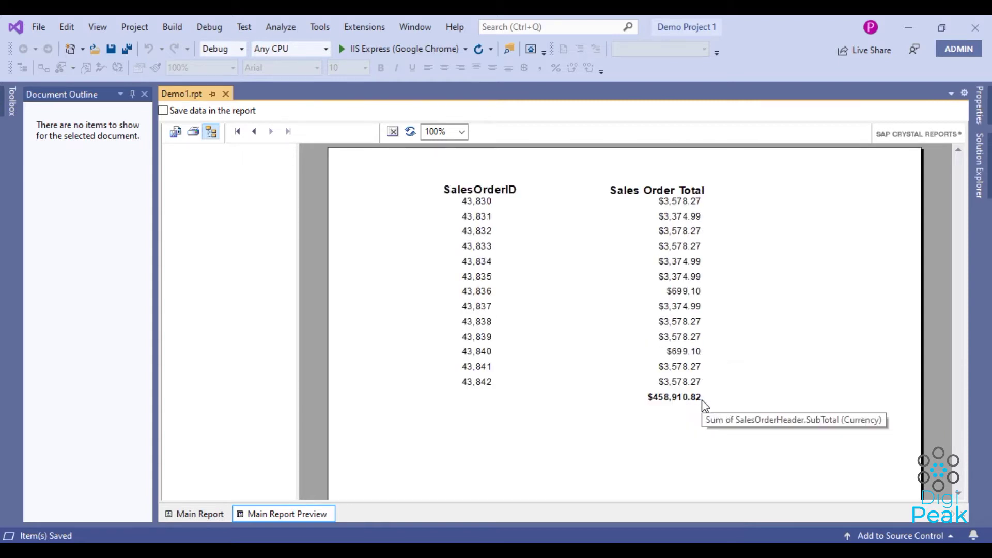
click(702, 402)
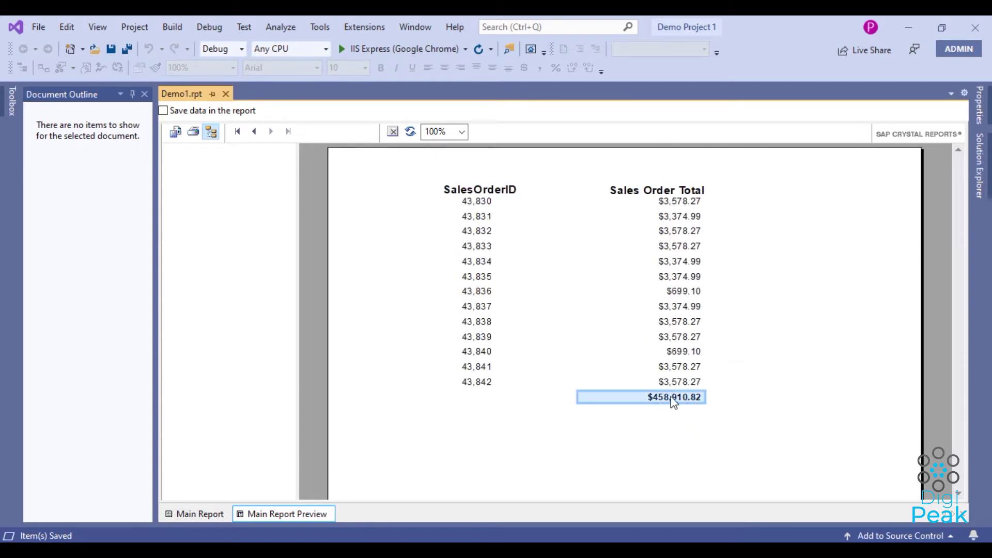
click(206, 513)
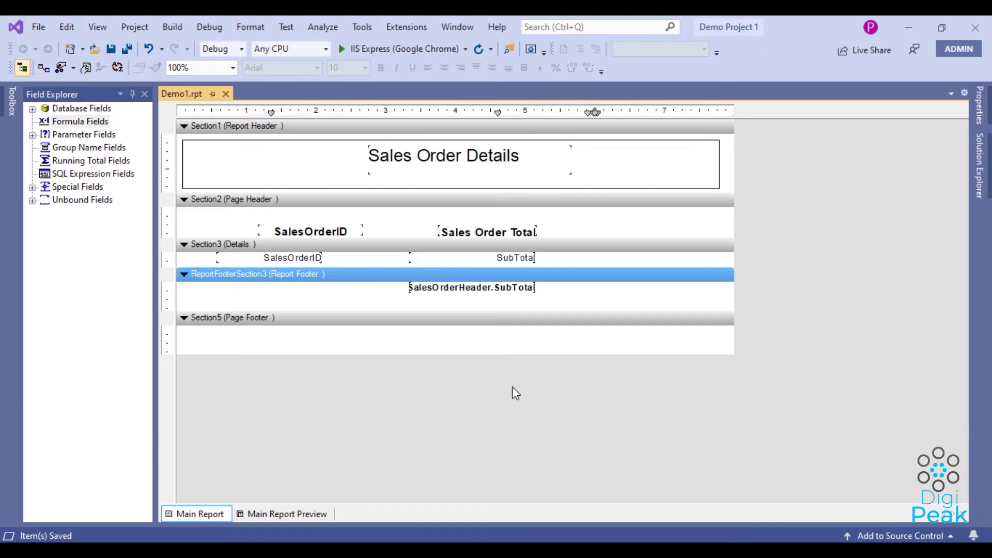
Create and save a Reset formula: whileprintingrecords; currencyvar totl; totl:=0;
right_click(94, 120)
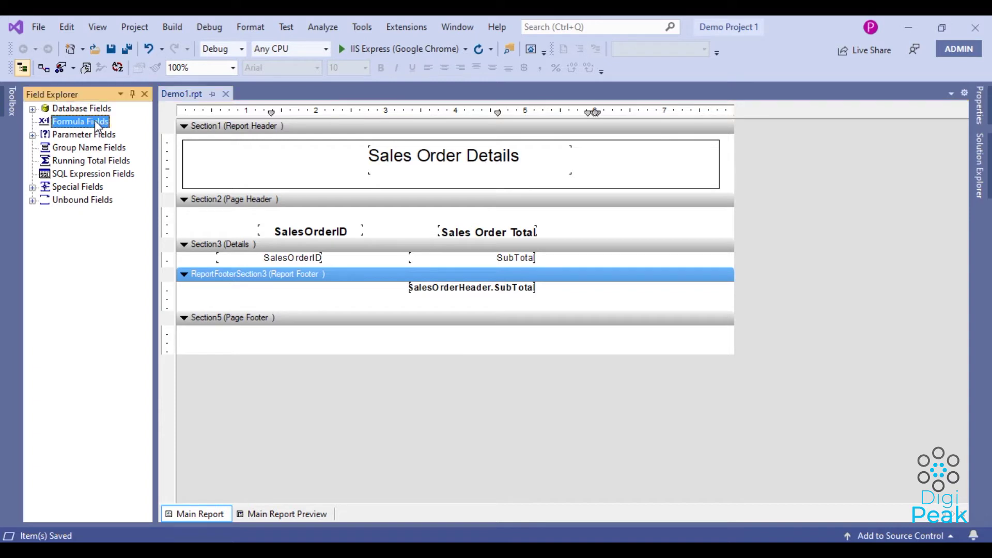
click(117, 127)
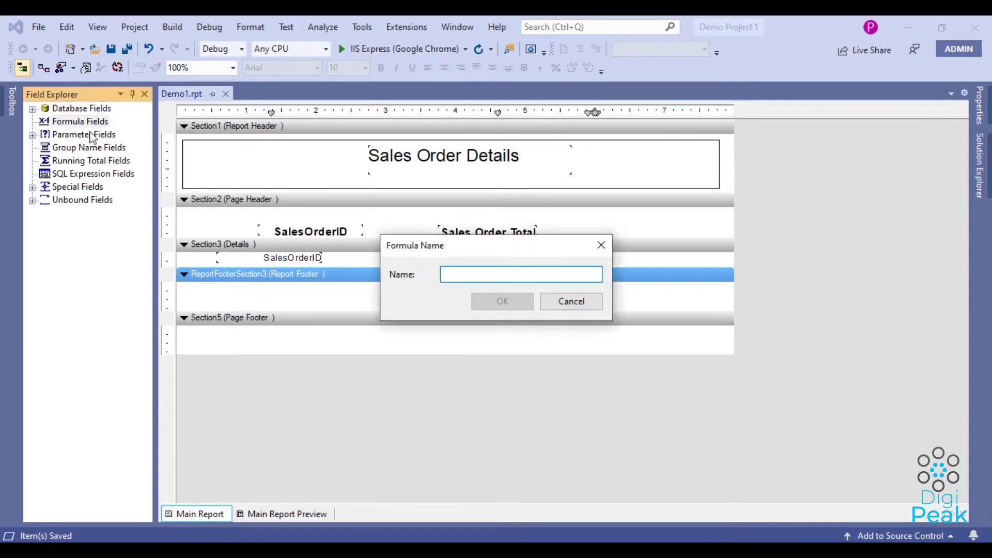
text(Reset)
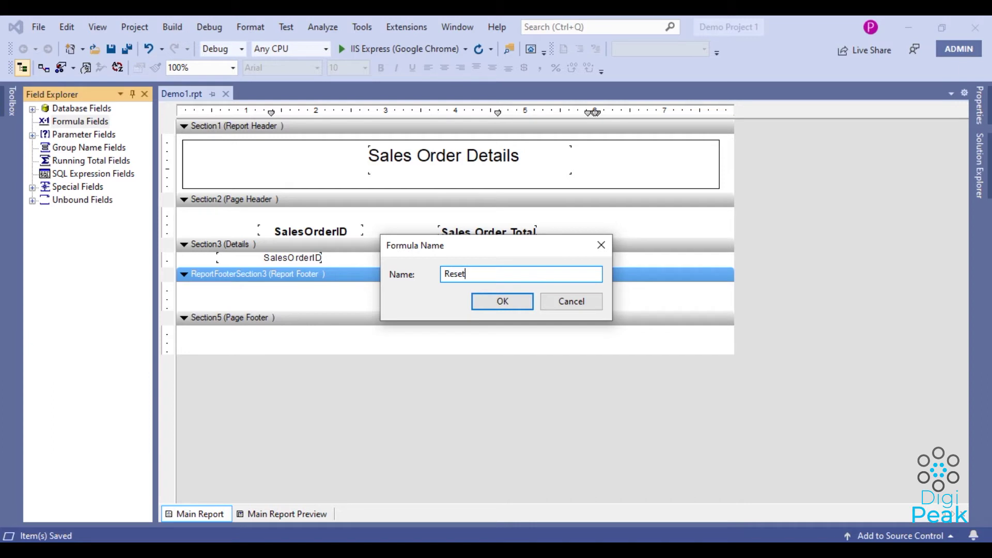
key(Return)
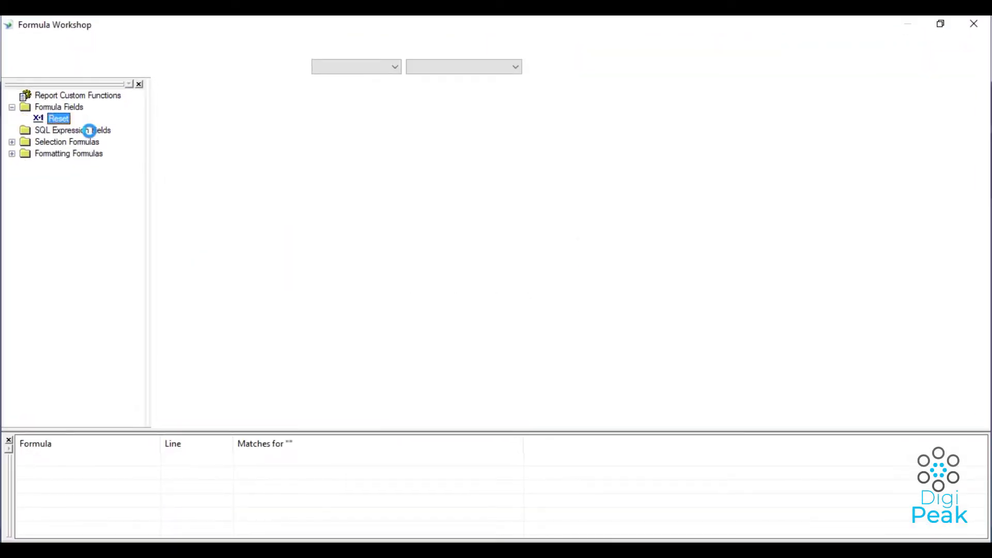
text(while)
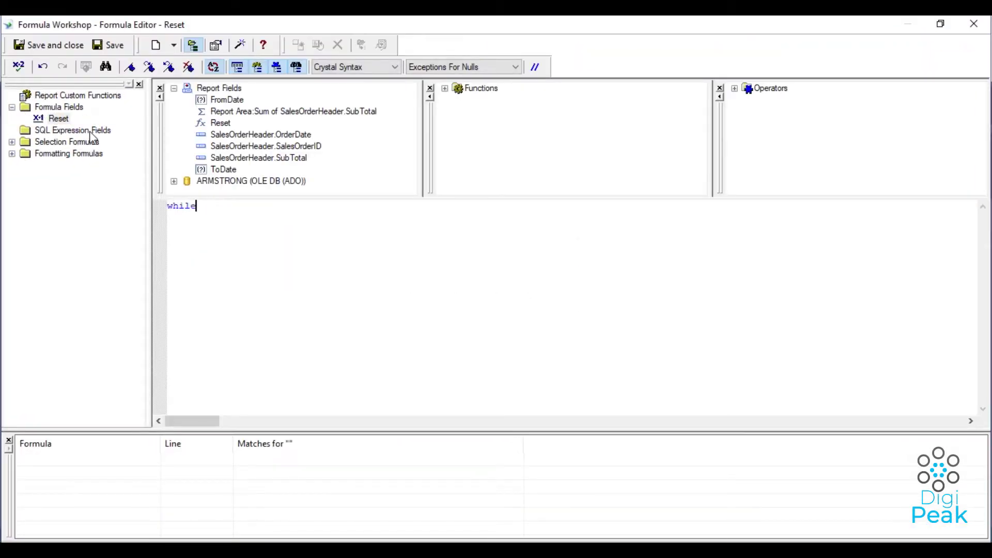
text(printingrecords;)
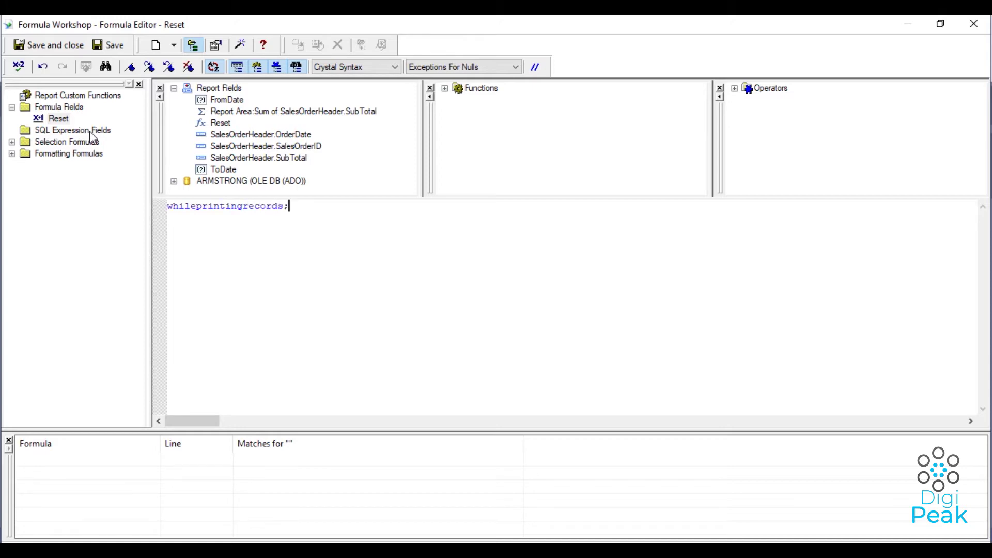
key(Return)
text(currencyvar totl;)
key(Return)
text(totl)
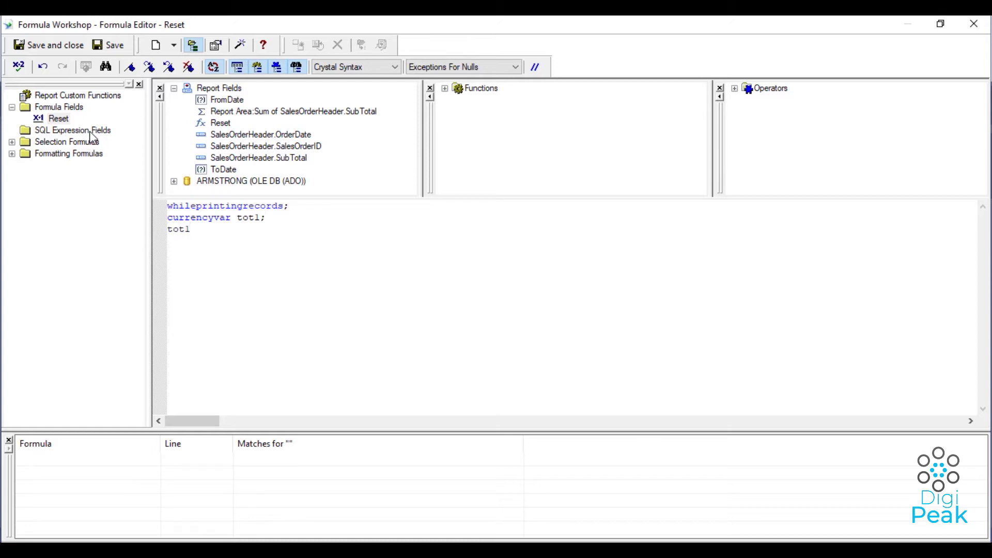
text(;)
key(BackSpace)
text(:=0;)
click(66, 45)
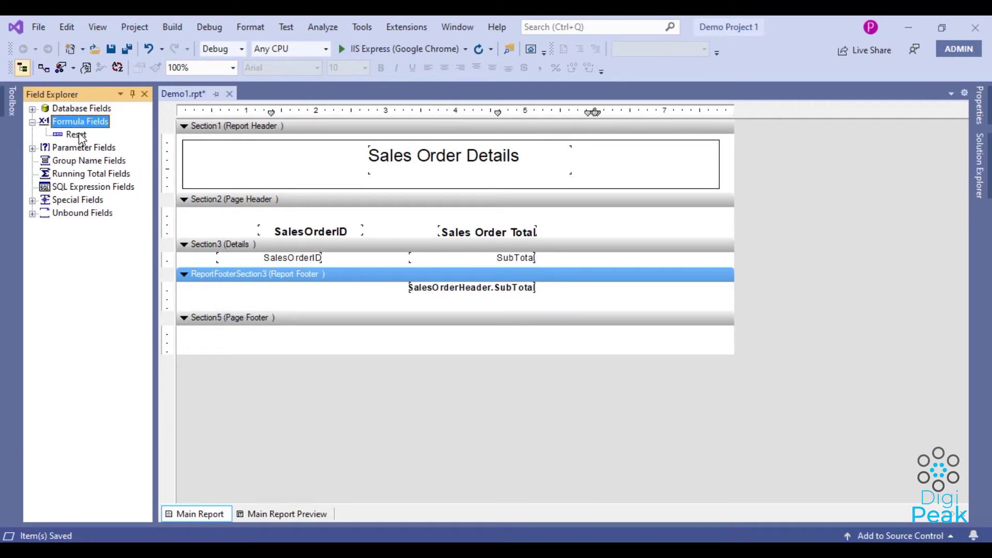
Start a new formula named Add with whileprintingrecords; and currencyvar totl; lines
right_click(95, 123)
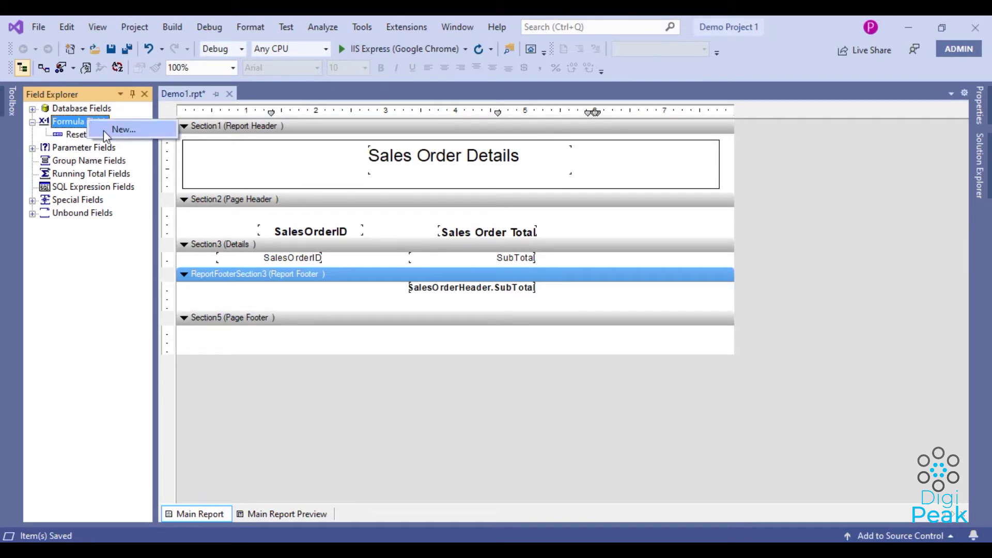
click(119, 133)
text(Add)
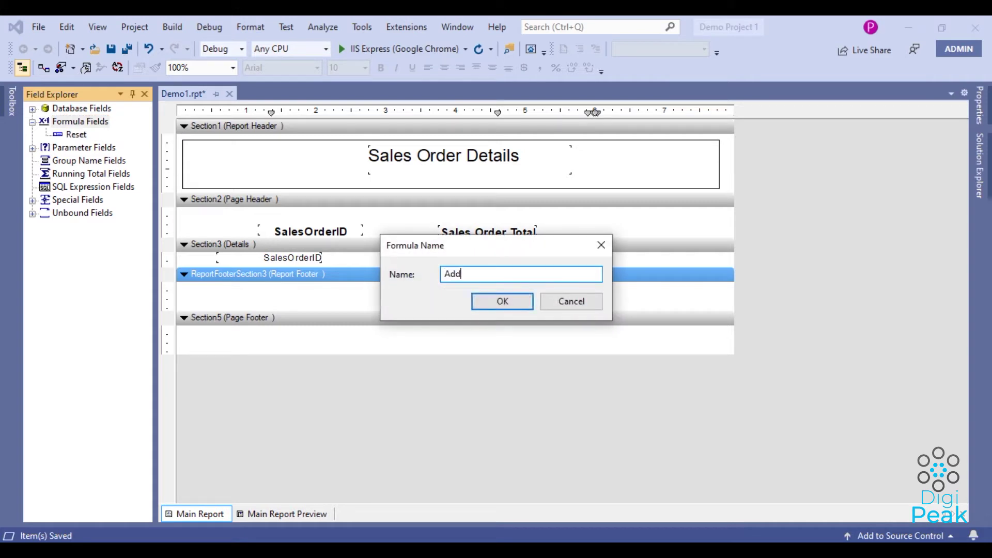
key(Return)
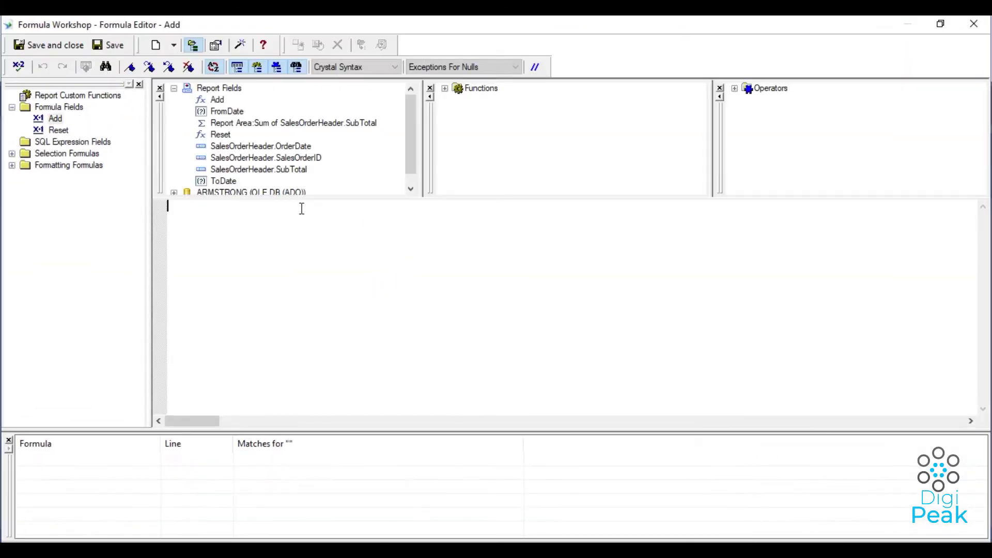
text(while)
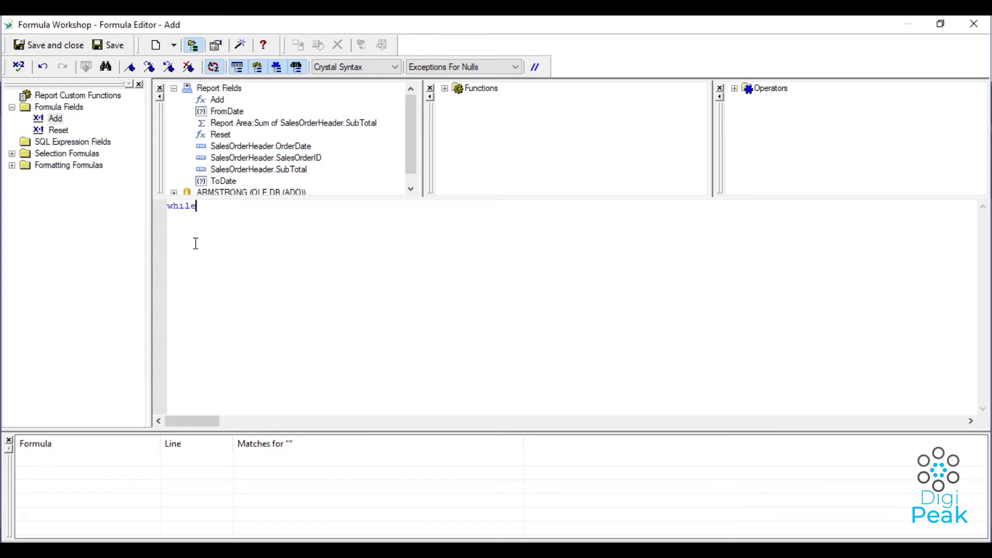
text(printingrecords;)
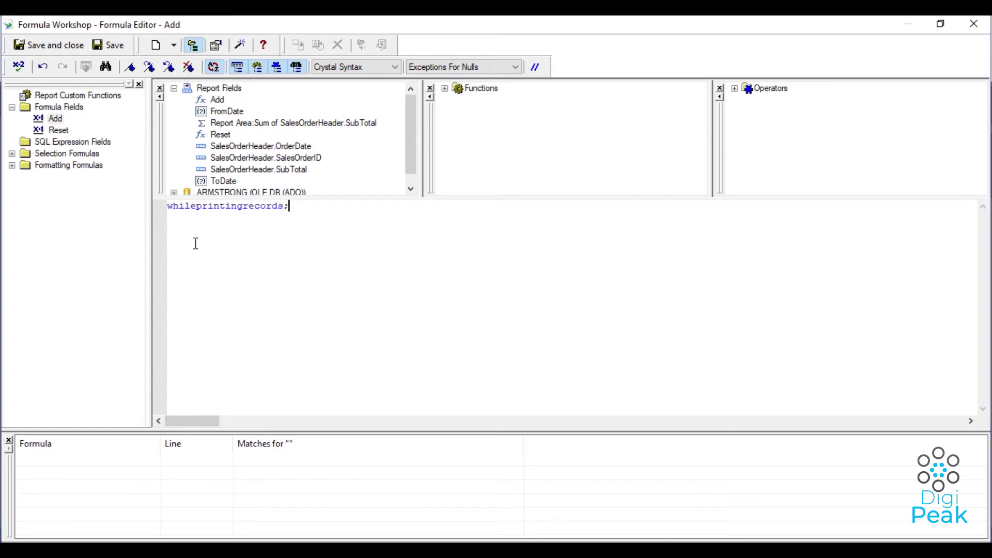
key(Return)
text(currencyvar totl;)
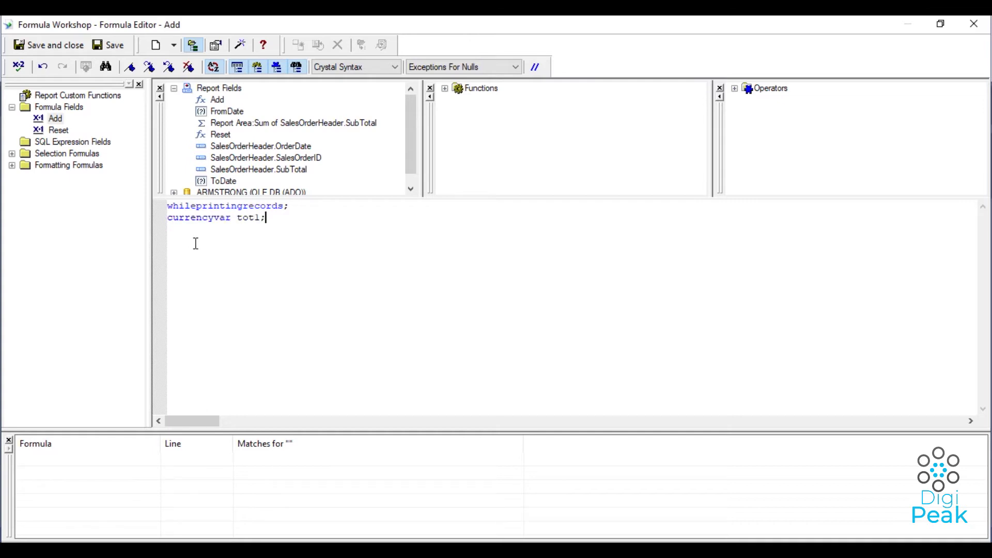
key(Return)
Complete Add with totl:=totl + {SalesOrderHeader.SubTotal} and save the formula
double_click(249, 218)
key(ctrl+c)
click(189, 228)
key(ctrl+v)
text(:=)
key(ctrl+v)
text(+)
double_click(294, 170)
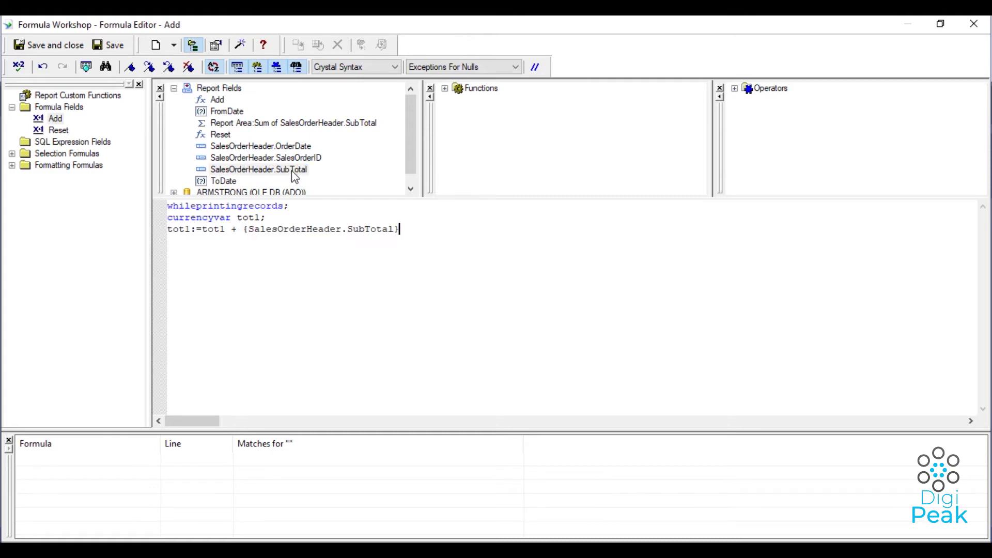
click(49, 45)
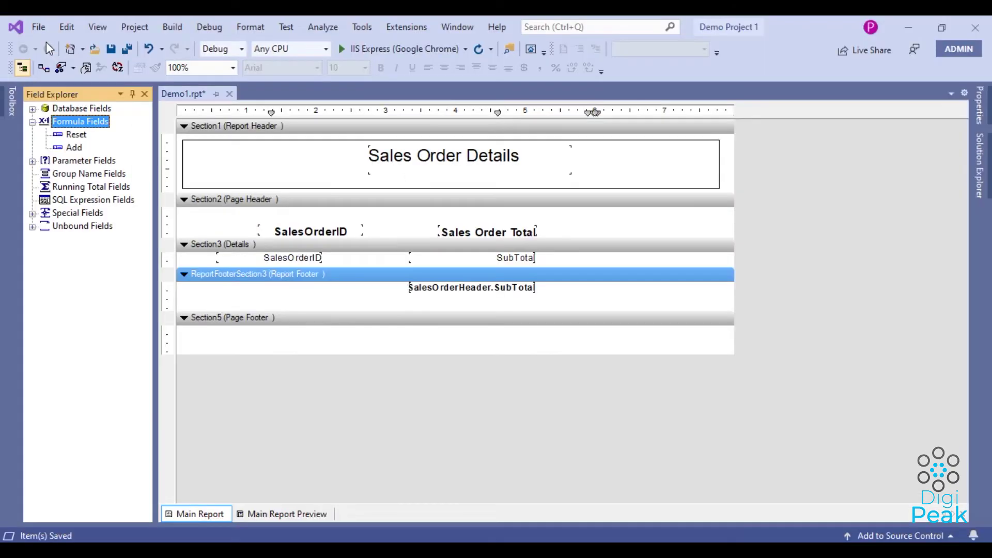
right_click(89, 122)
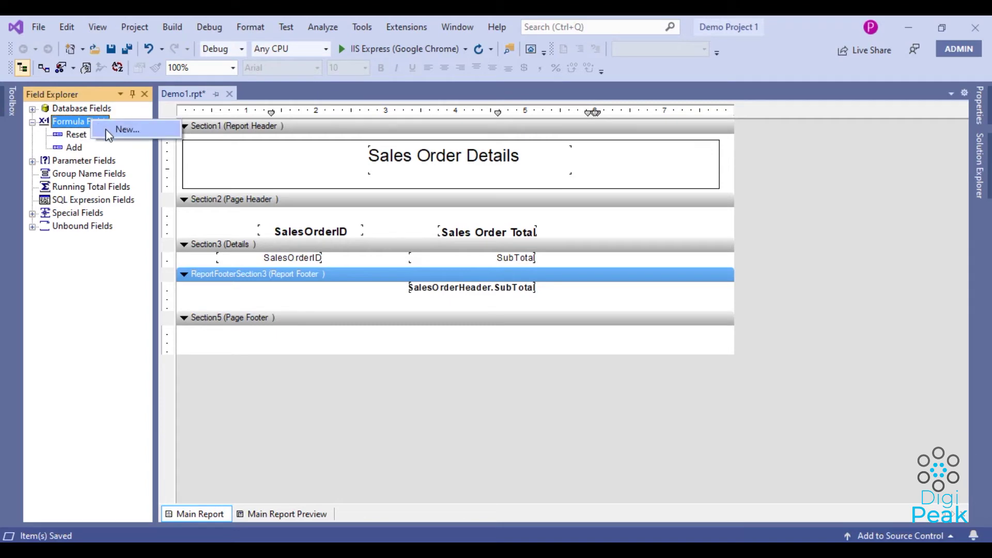
Create and save a Current formula: whileprintingrecords; currencyvar totl; totl
click(107, 130)
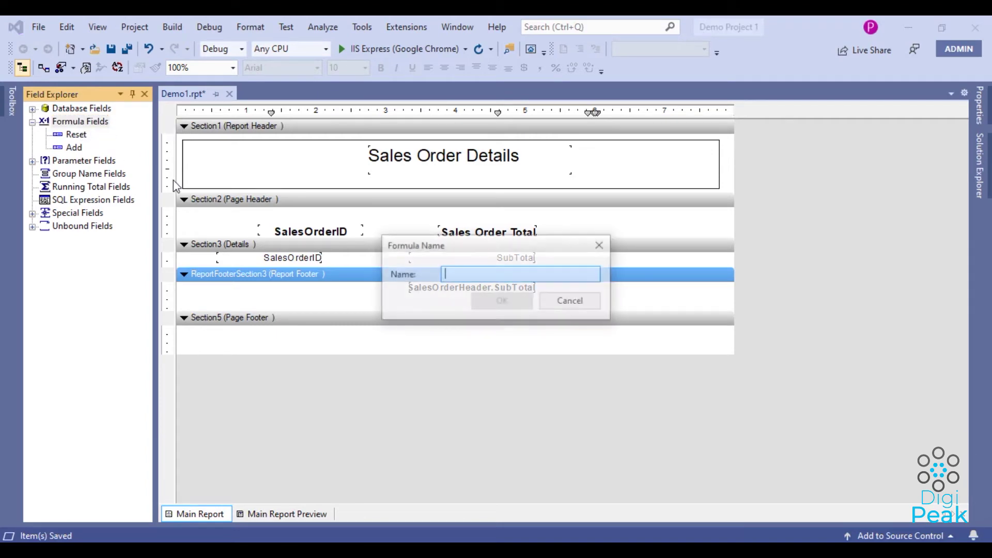
text(Current)
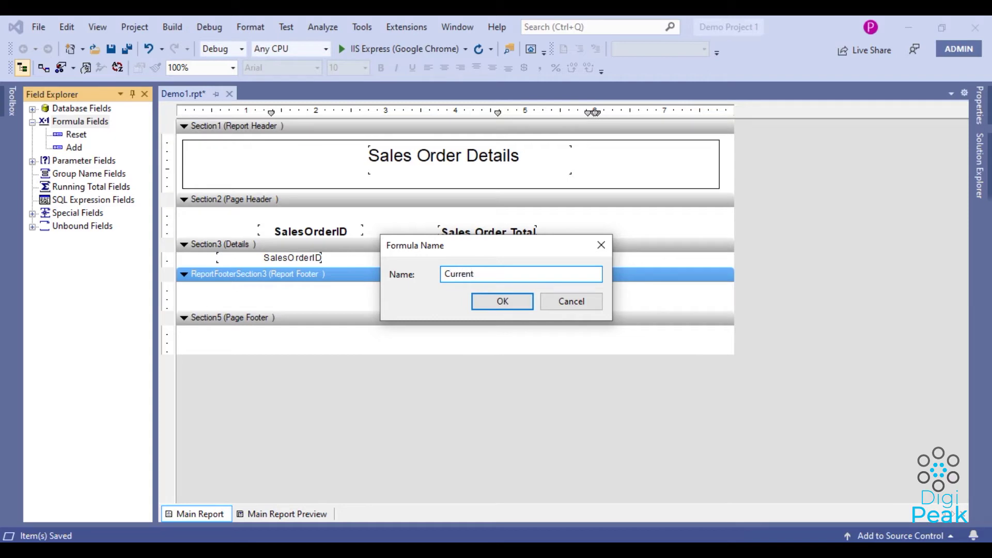
key(Return)
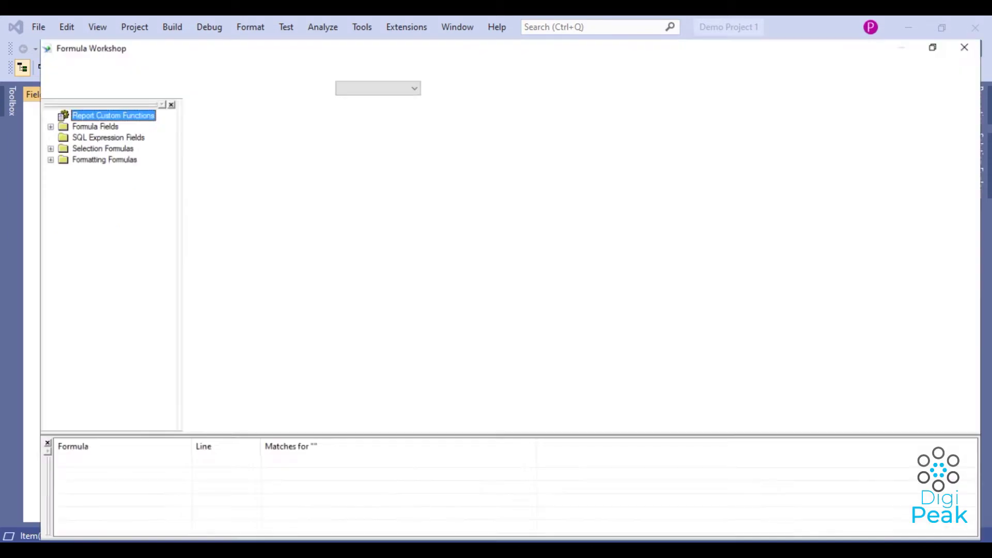
text(wh)
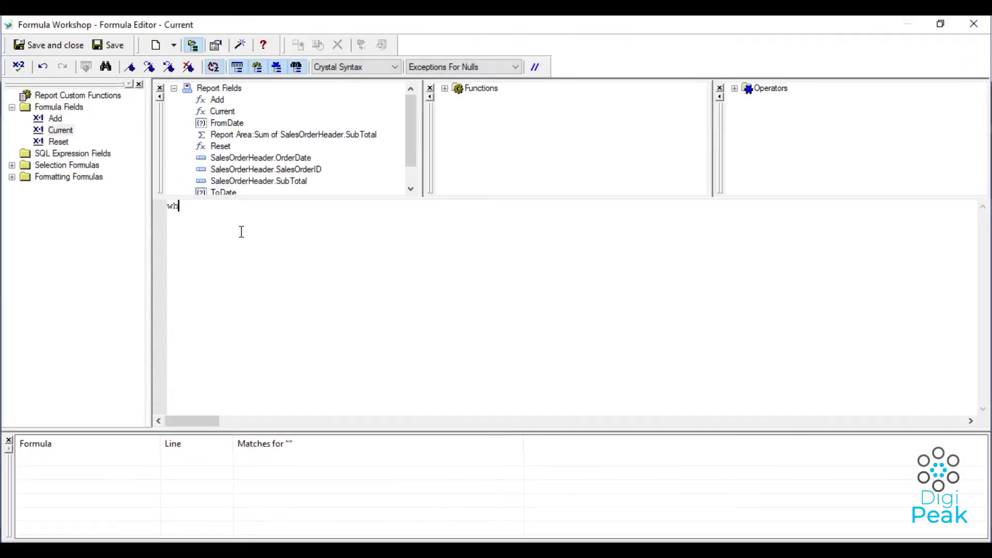
text(ileprintingre)
text(cords)
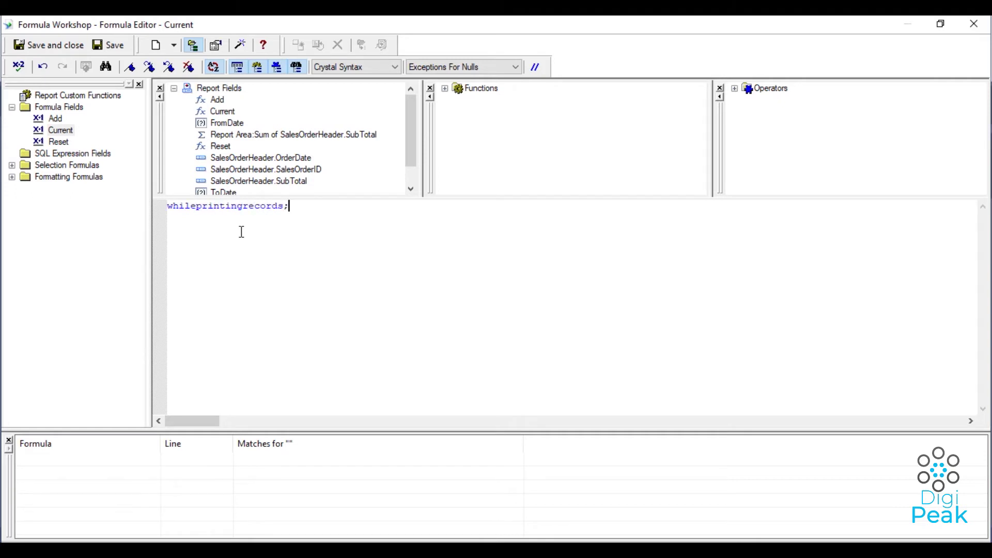
text(curren)
text(cyvat)
text(r tot)
text(l;)
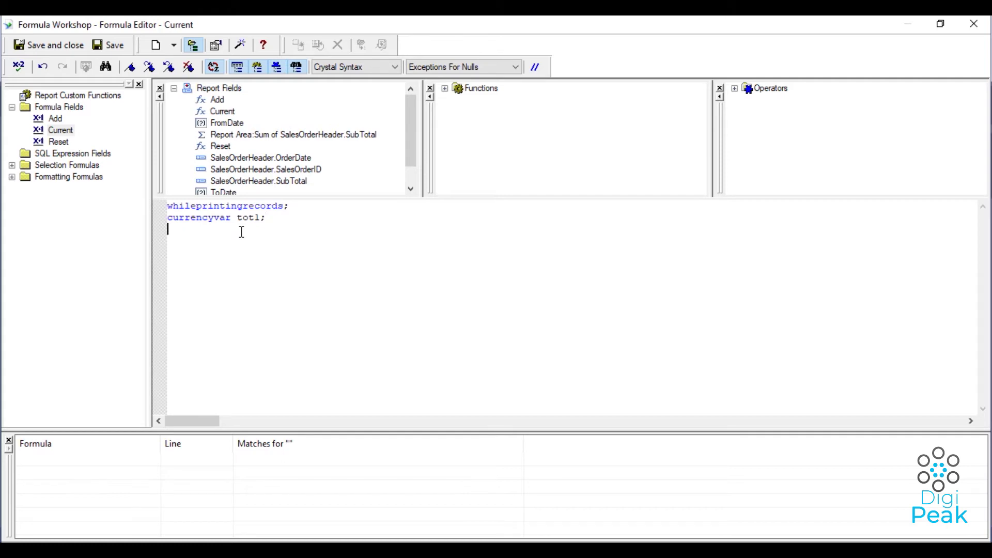
key(Return)
text(totl;)
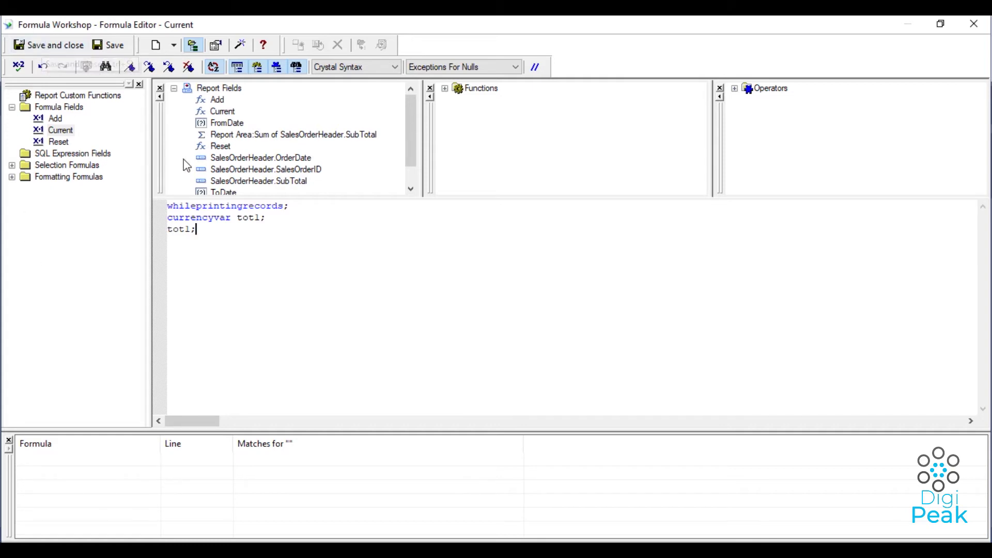
double_click(248, 217)
double_click(192, 218)
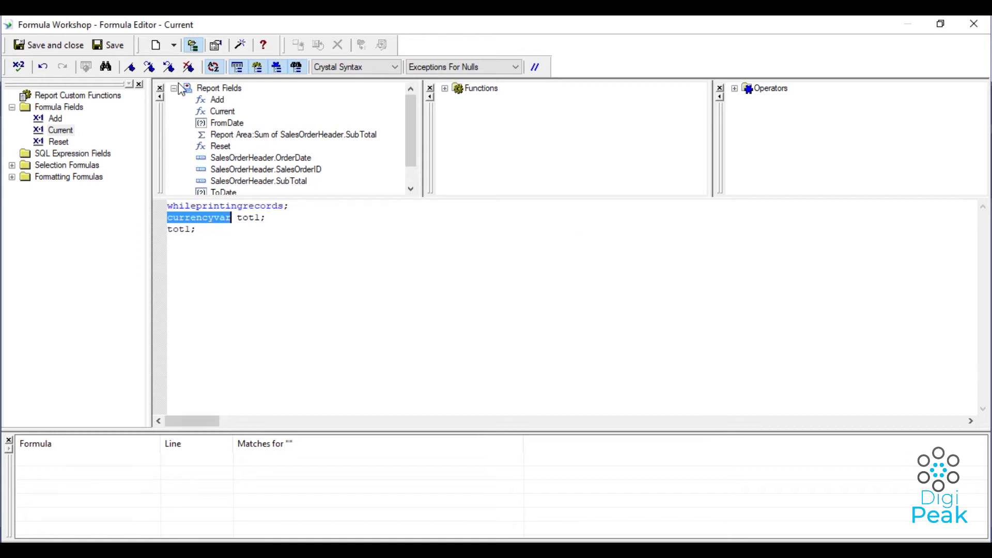
click(52, 47)
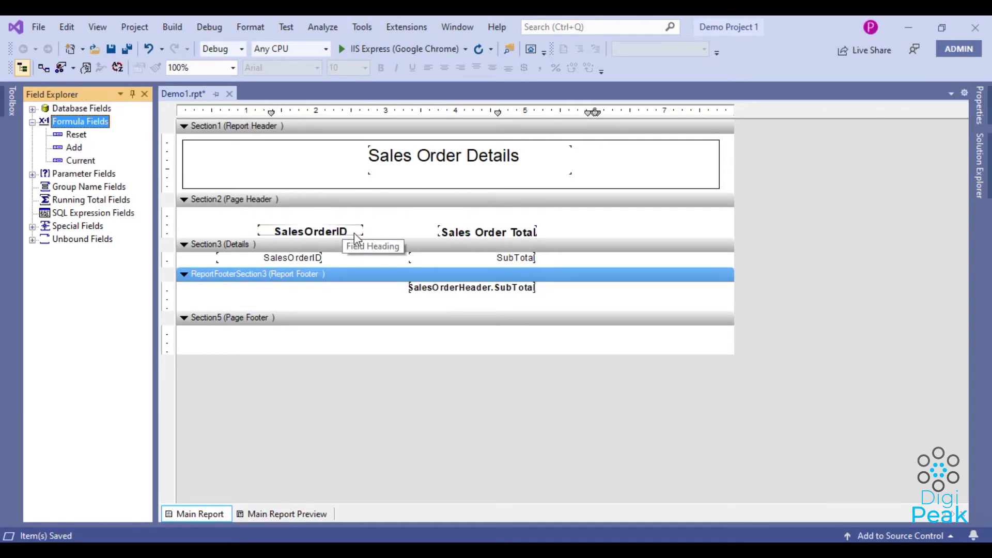
click(905, 532)
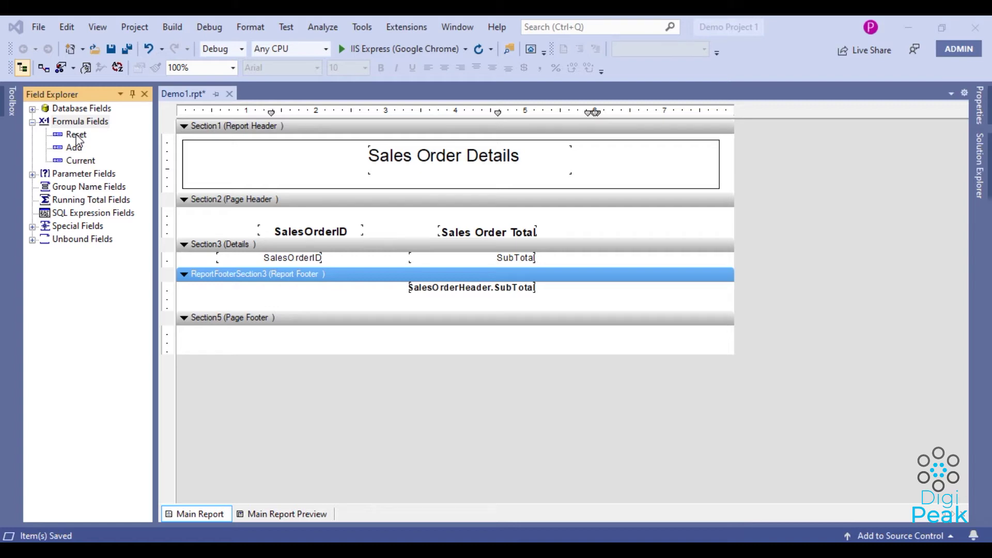
Place the Reset formula in the Page Header and set it to Suppress in Format Object
drag(76, 135, 542, 214)
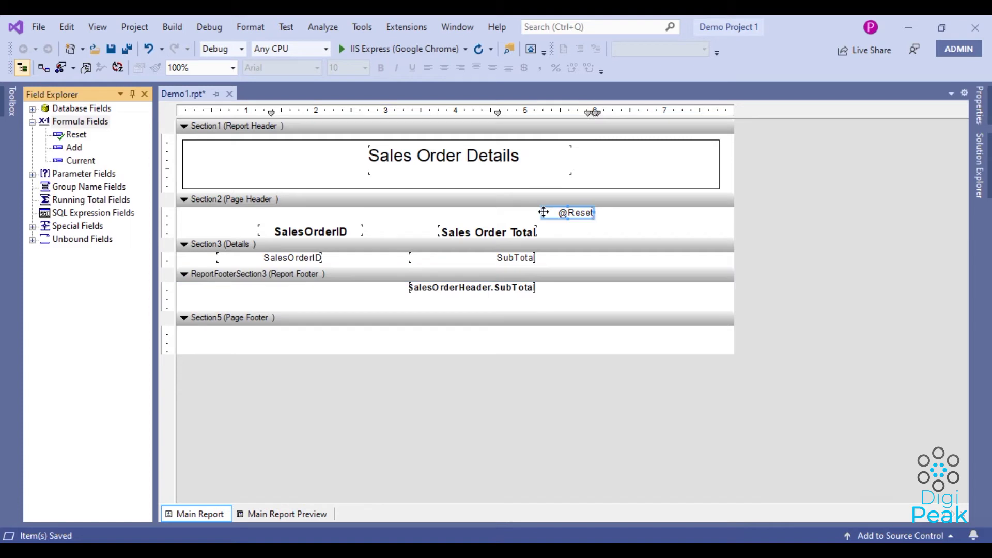
right_click(571, 213)
click(598, 237)
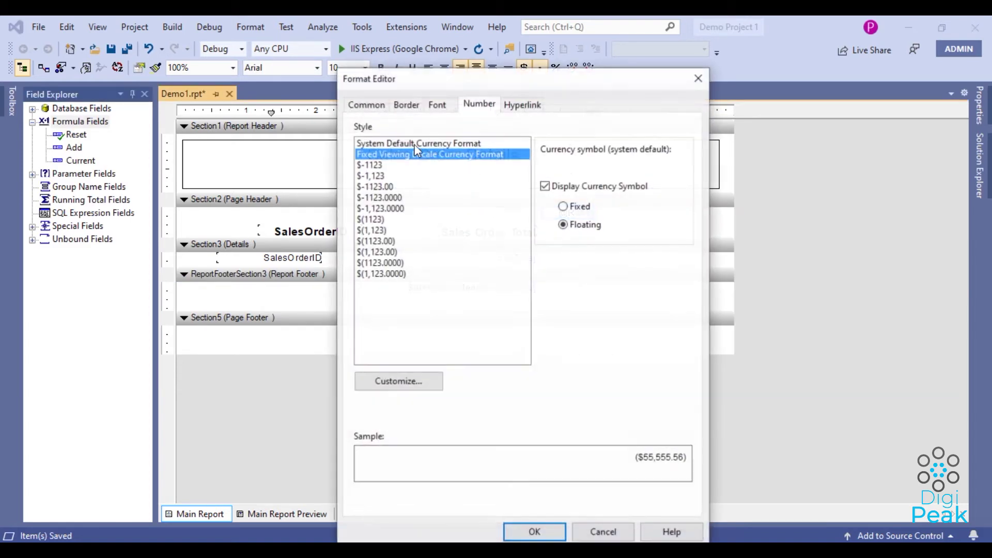
click(367, 105)
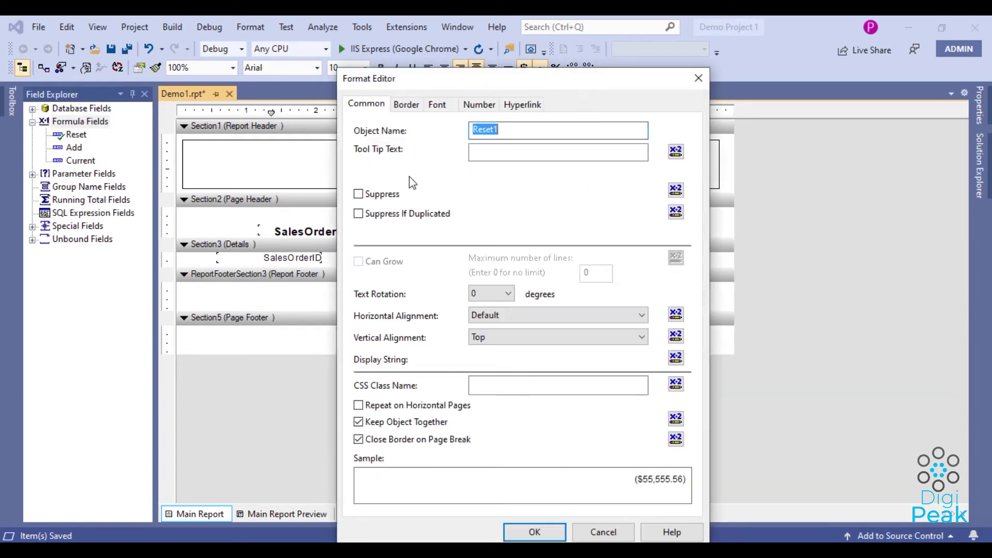
click(359, 194)
click(535, 533)
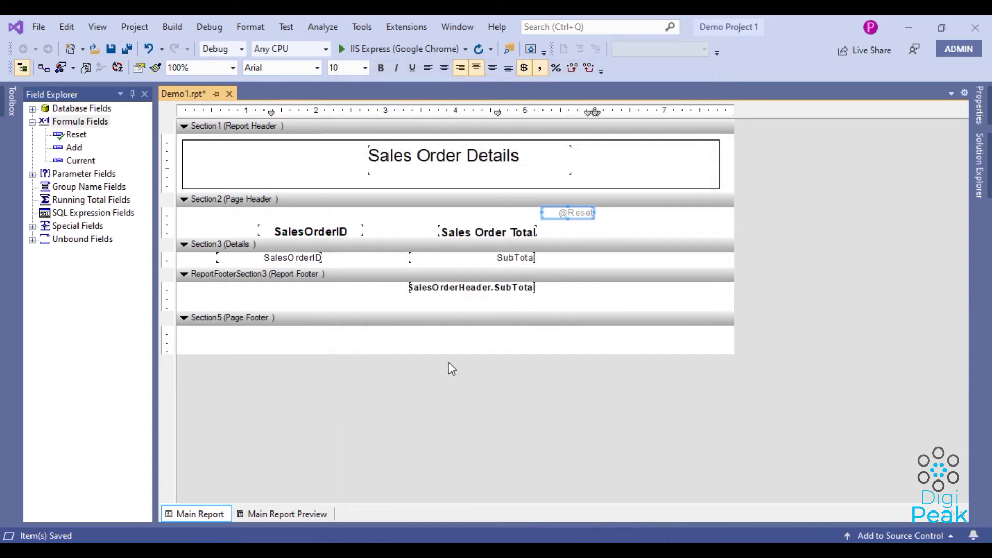
Place the Add formula in Details beside SubTotal and delete its automatic heading
click(75, 148)
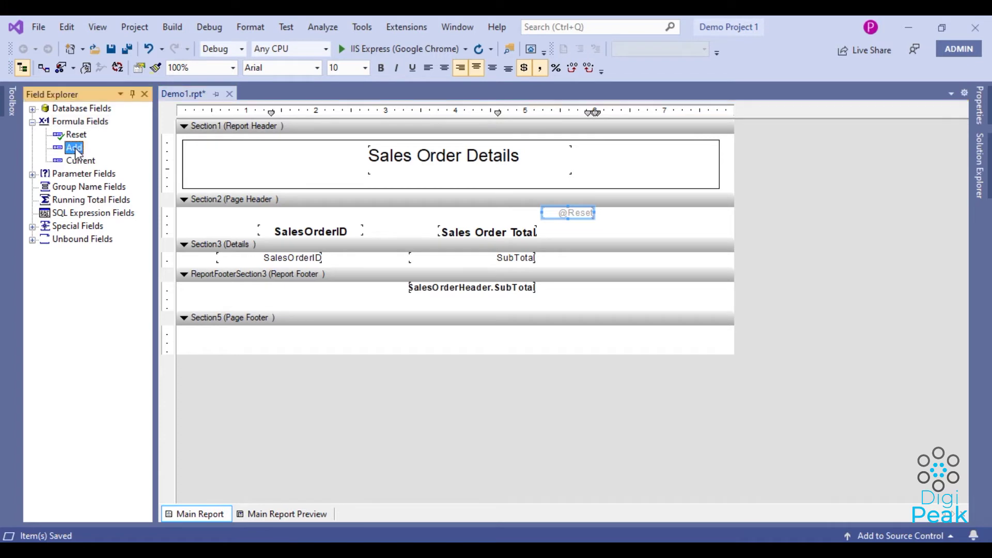
drag(75, 150, 548, 260)
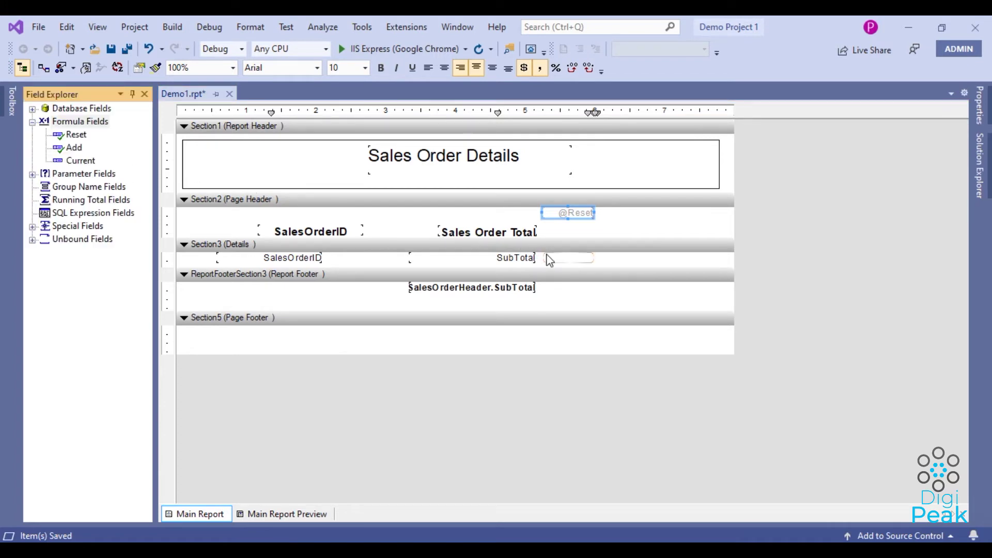
click(586, 235)
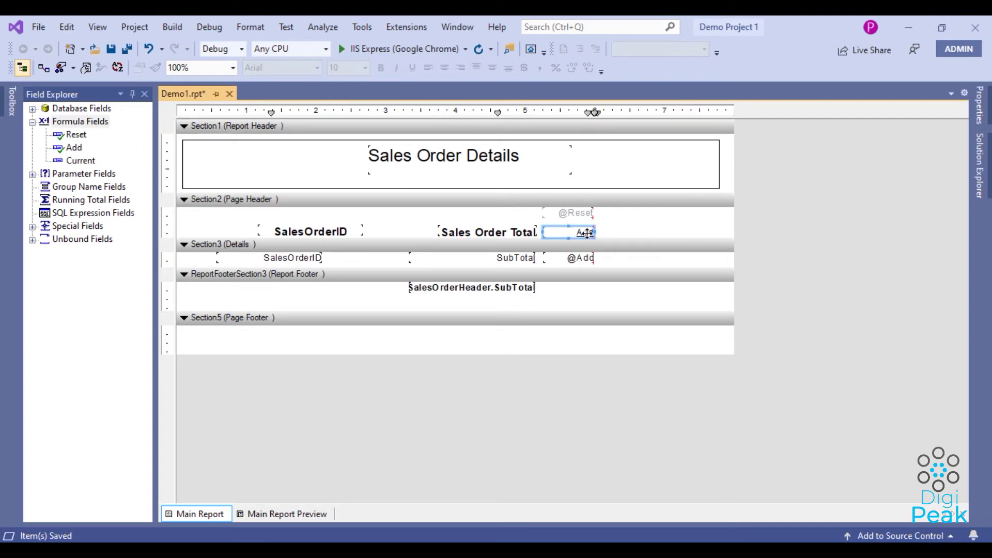
key(Delete)
click(588, 261)
right_click(588, 259)
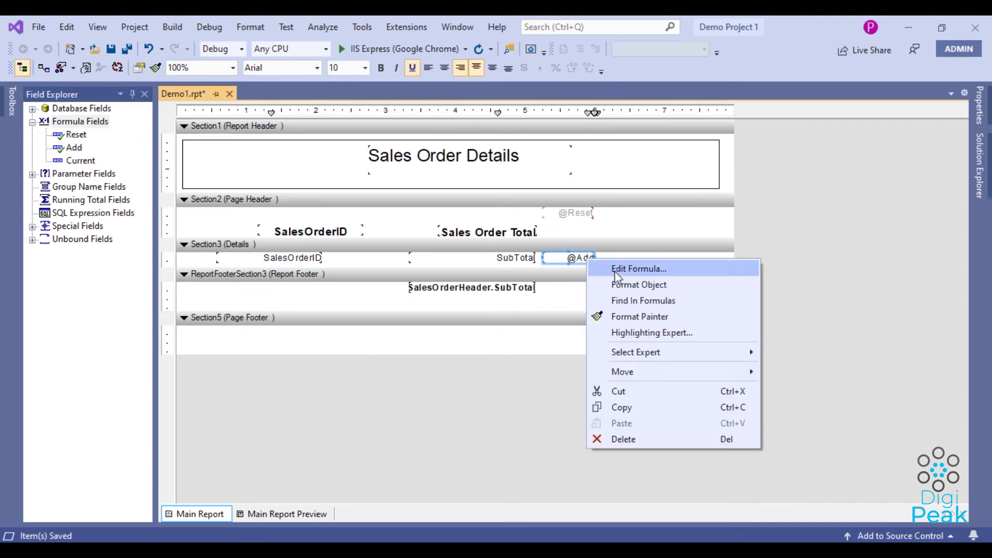
click(633, 285)
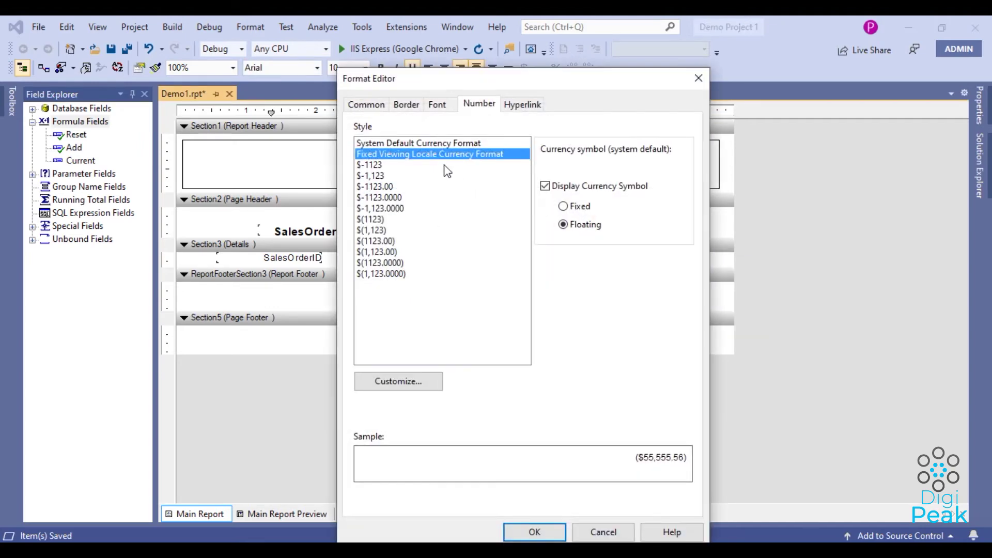
click(362, 103)
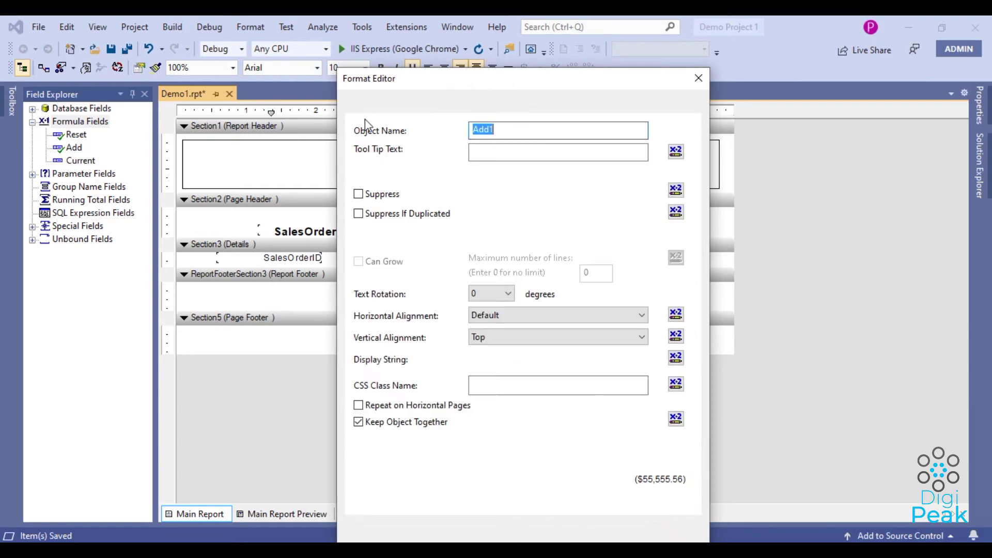
click(373, 196)
click(535, 532)
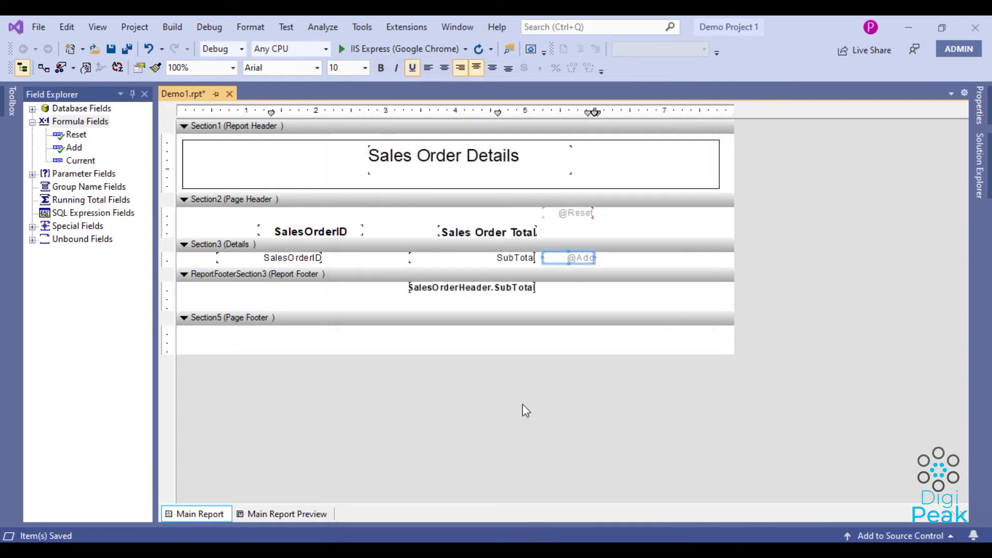
click(340, 195)
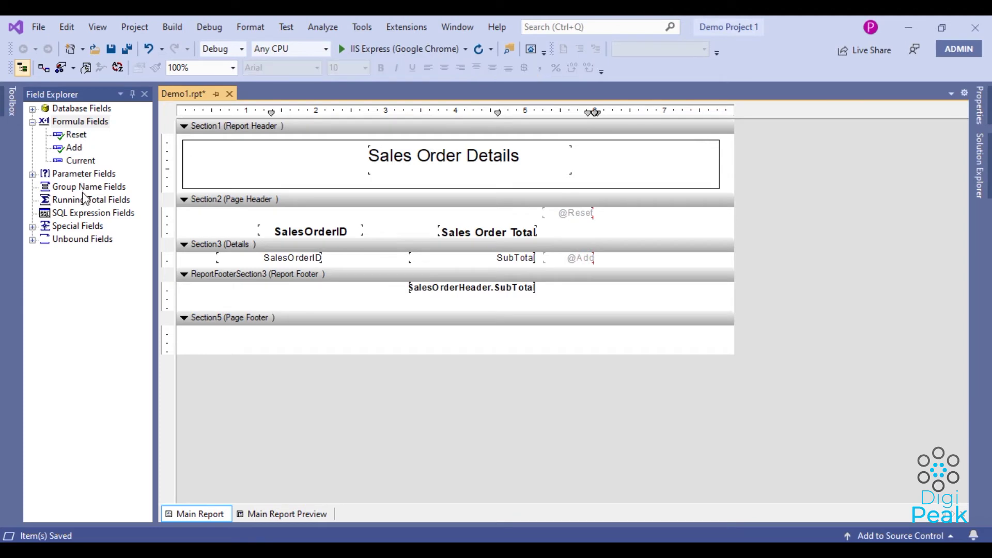
Drag the Current formula into the Page Footer beneath the Sales Order Total column
click(83, 161)
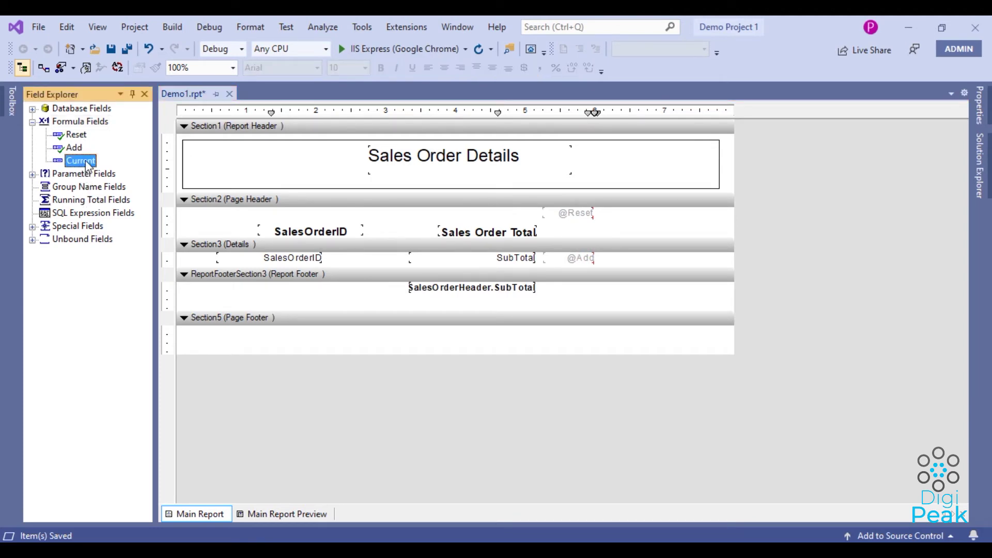
drag(87, 165, 407, 331)
click(486, 331)
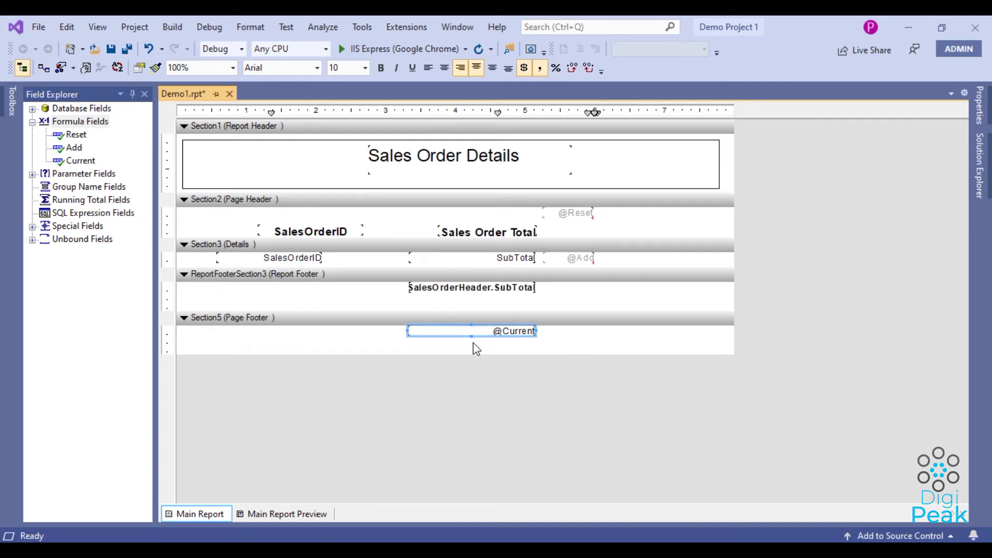
Add a 'Page Total :' text label at the left of the Page Footer
right_click(269, 335)
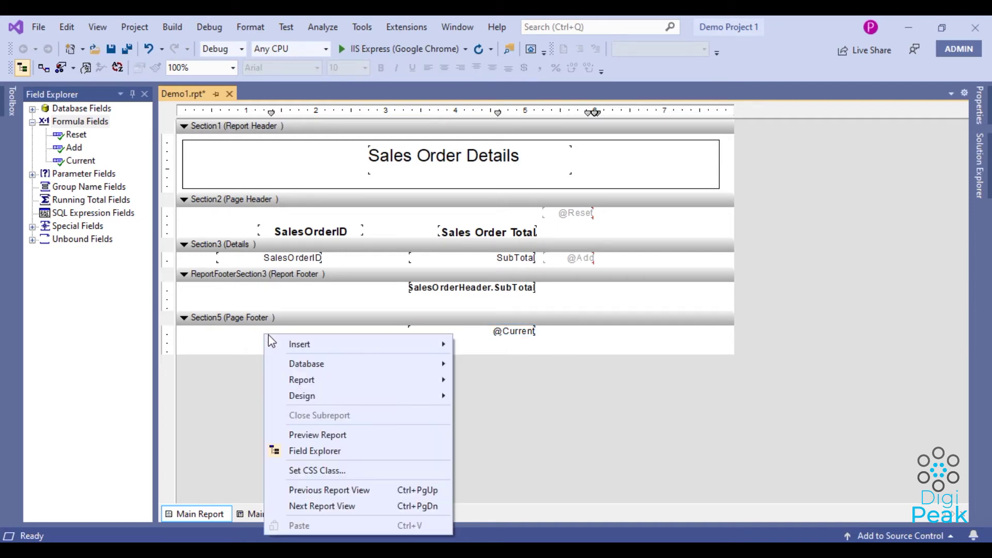
mouse_move(416, 349)
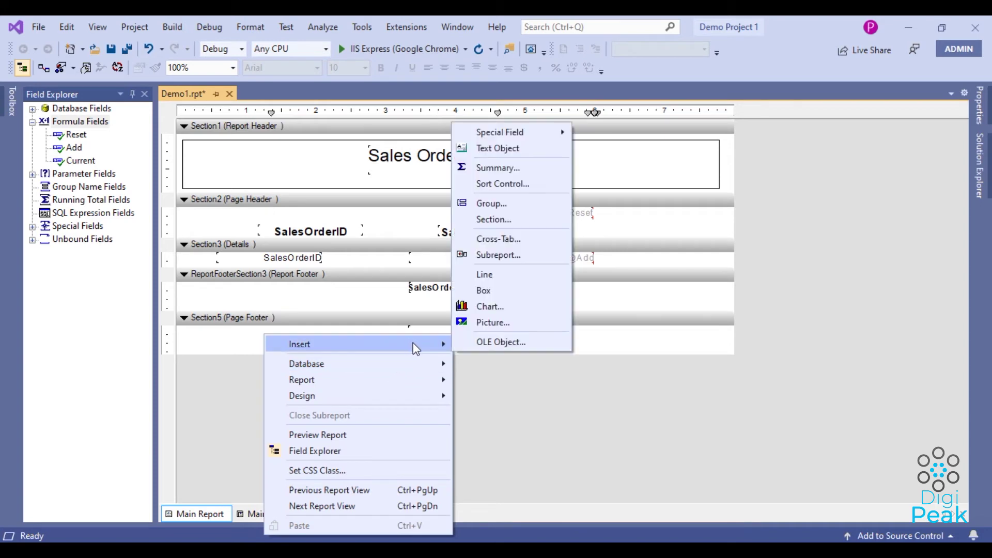
click(506, 149)
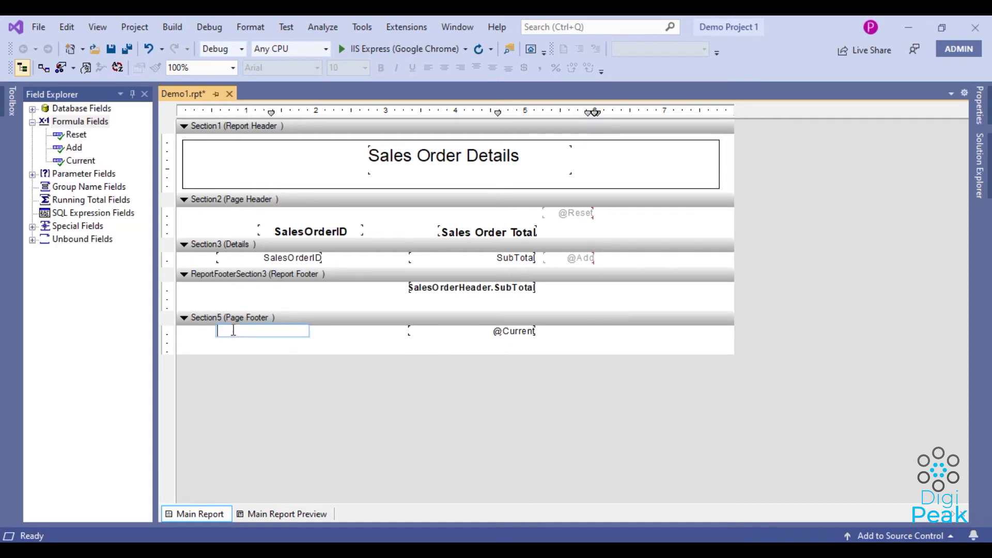
click(223, 333)
text(Pa)
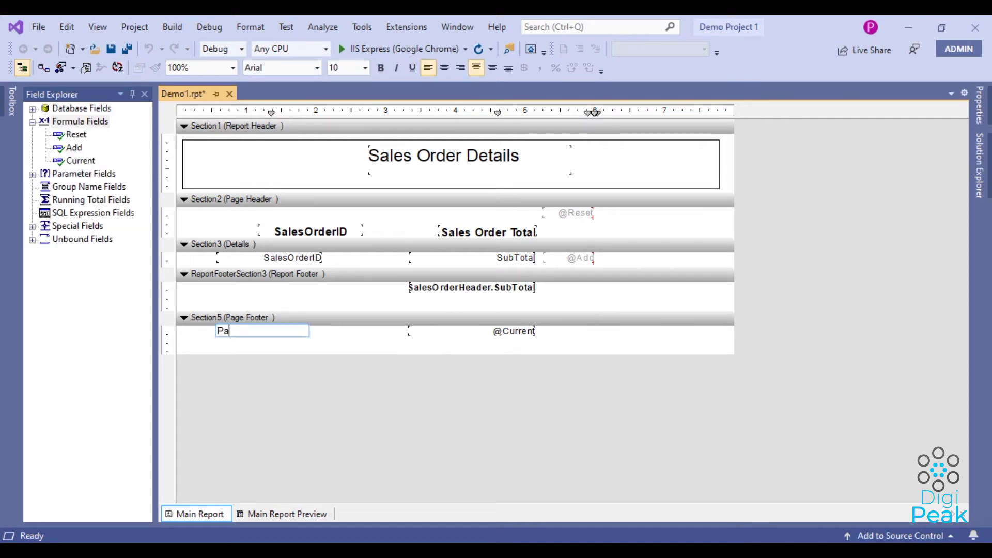
text(ge Total :)
click(281, 342)
Save the report with Ctrl+S and open the Main Report Preview
click(275, 332)
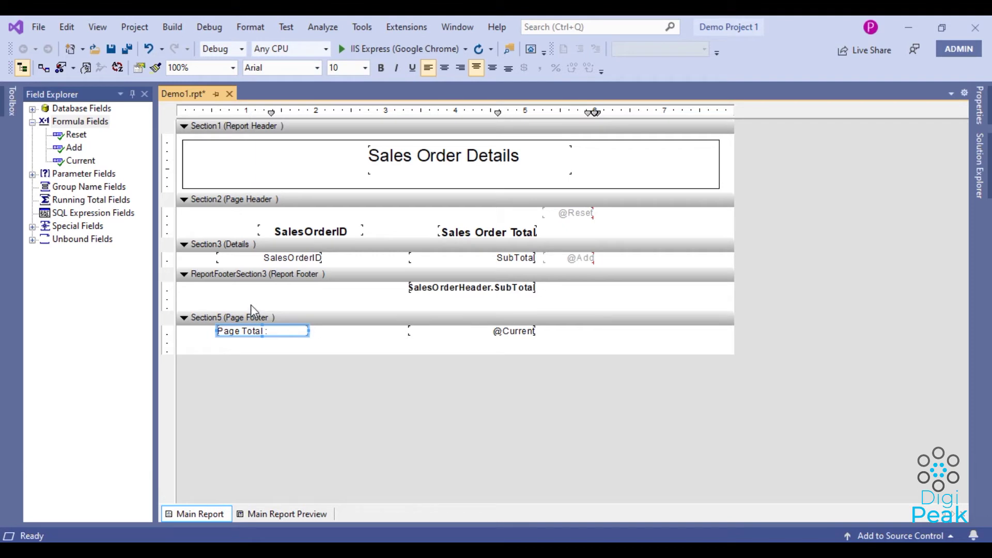
click(345, 351)
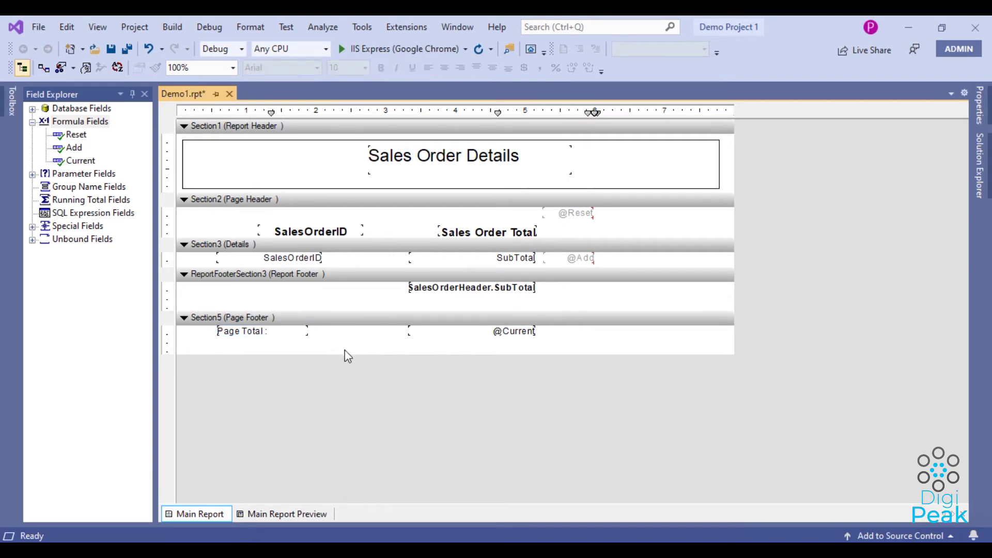
key(ctrl+s)
click(279, 514)
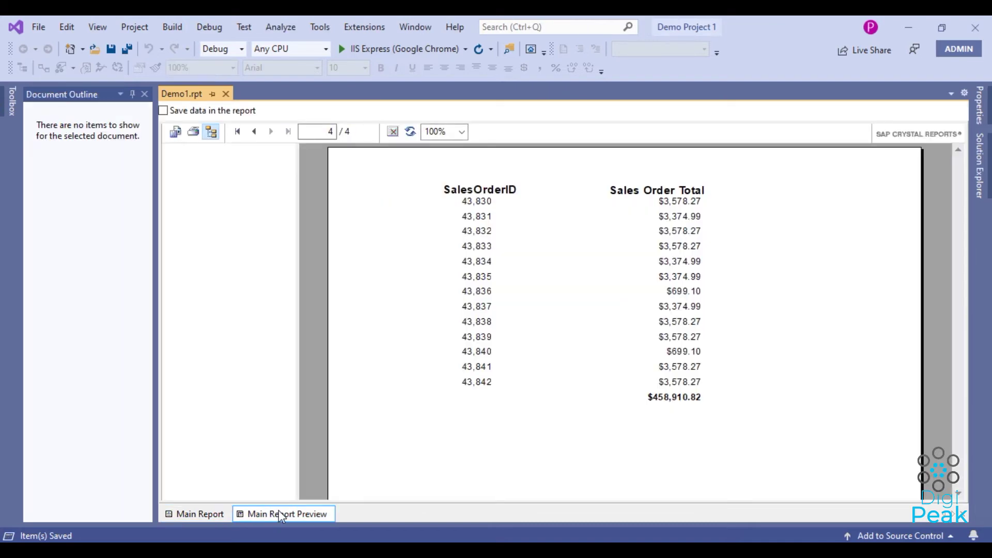
Review the Page Total values on preview pages 1 through 3
click(237, 131)
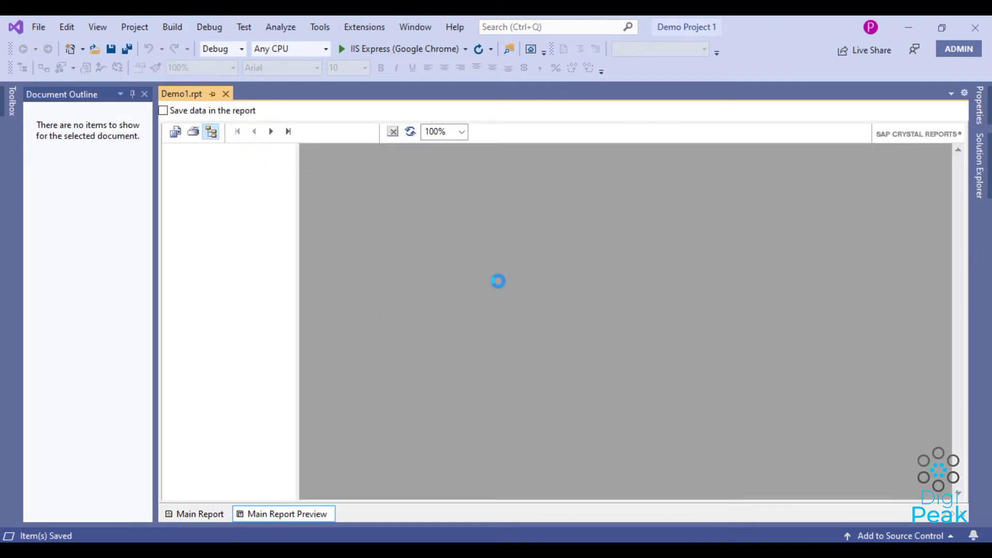
scroll(634, 358, down, 8)
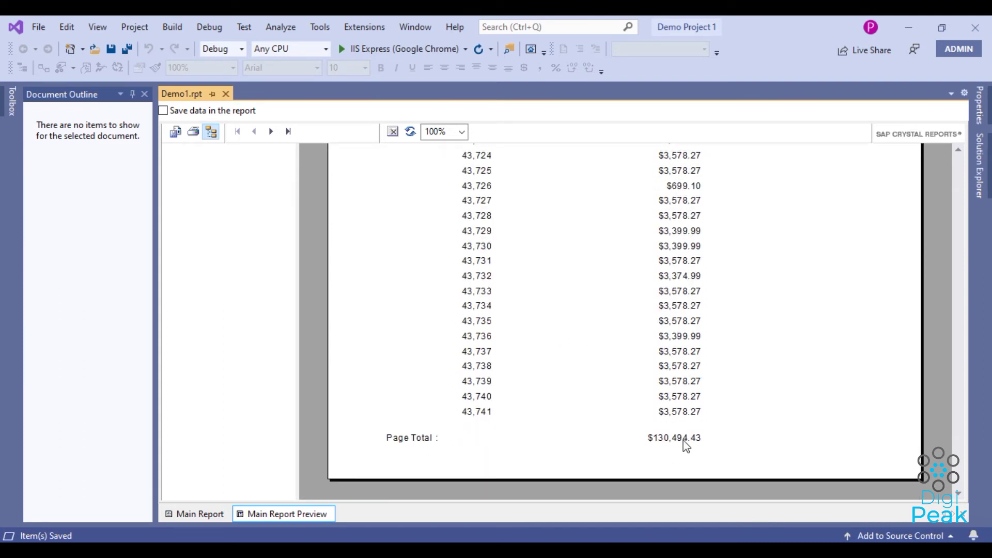
click(686, 443)
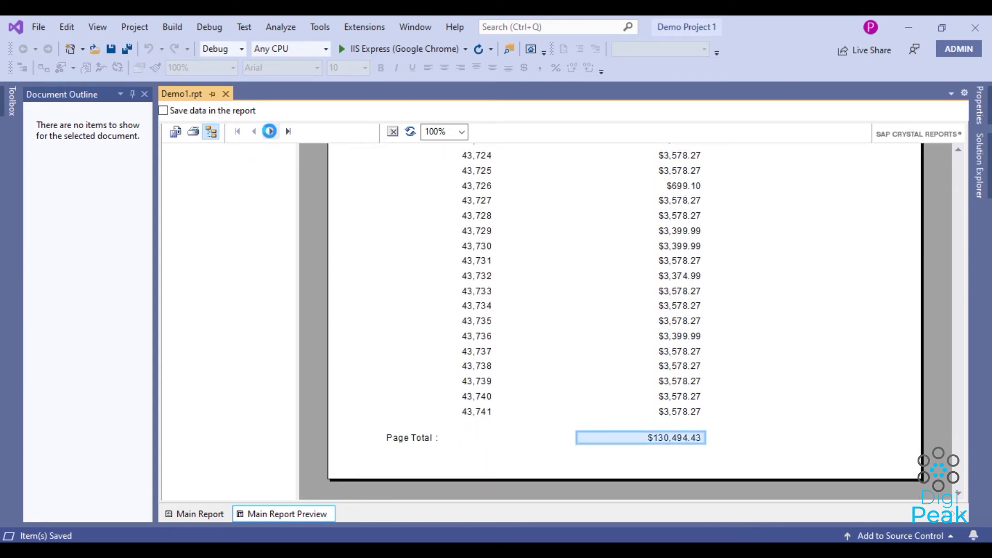
click(270, 131)
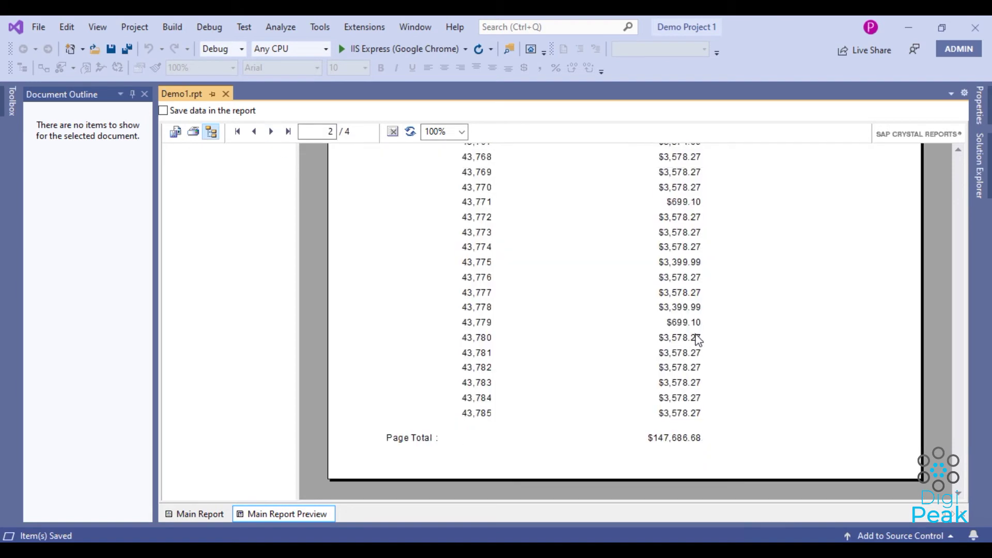
click(271, 133)
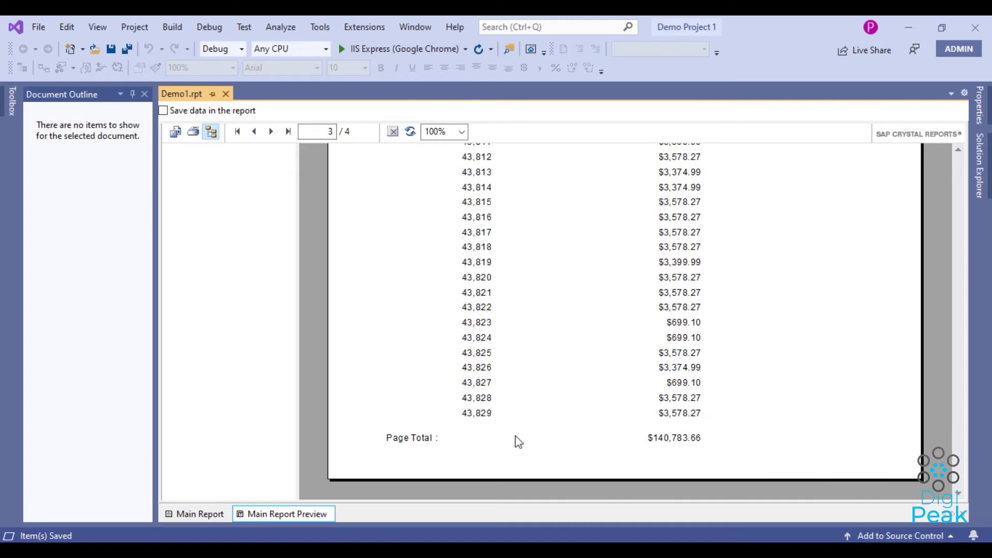
click(255, 131)
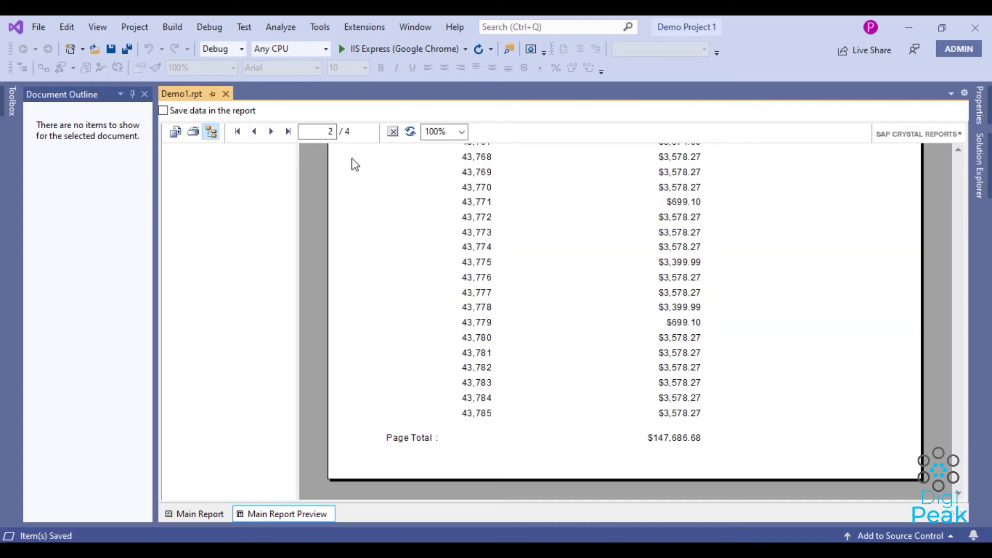
Check page 4's $458,910.82 grand total and $39,946.05 Page Total, then return to design
click(289, 131)
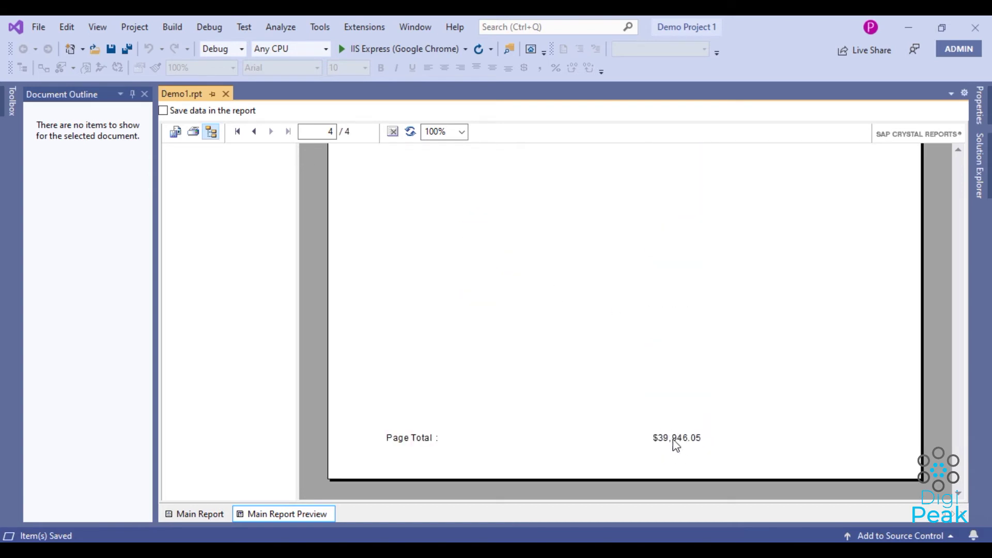
scroll(677, 446, up, 3)
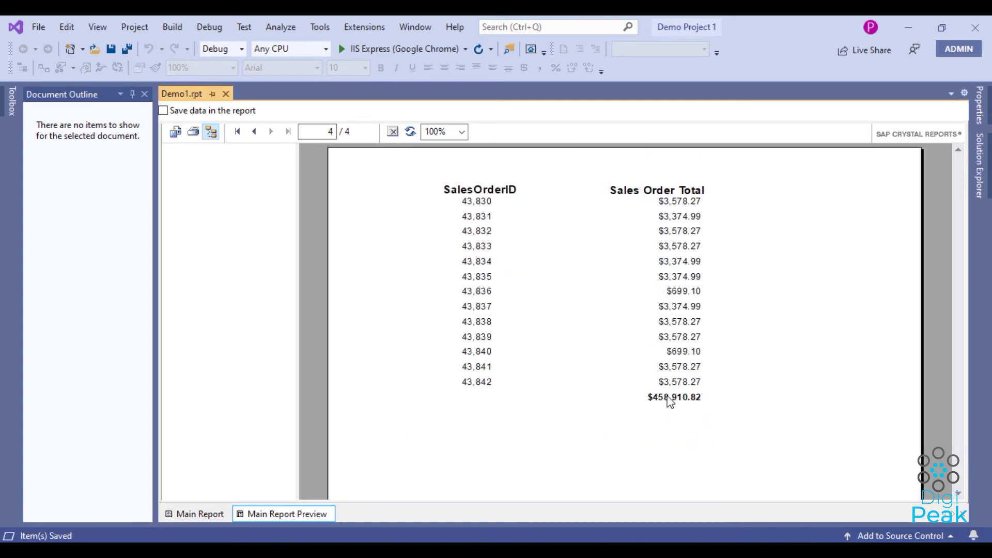
click(670, 401)
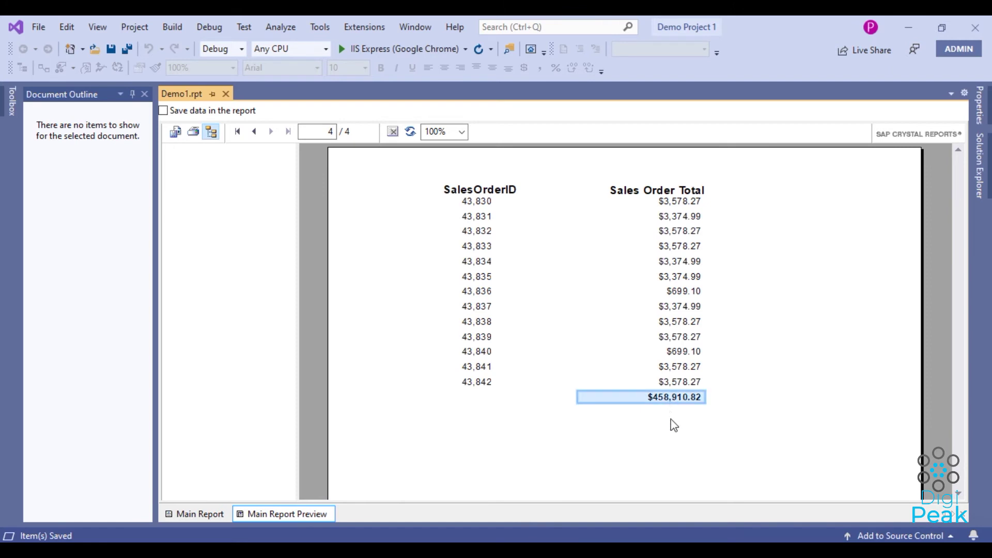
scroll(672, 428, down, 3)
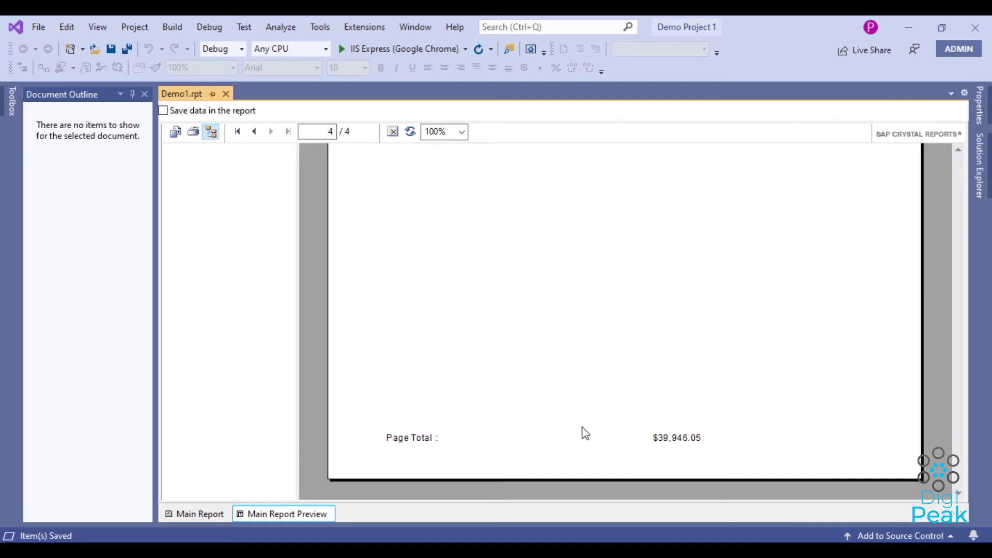
scroll(598, 429, up, 3)
scroll(598, 434, down, 3)
click(411, 443)
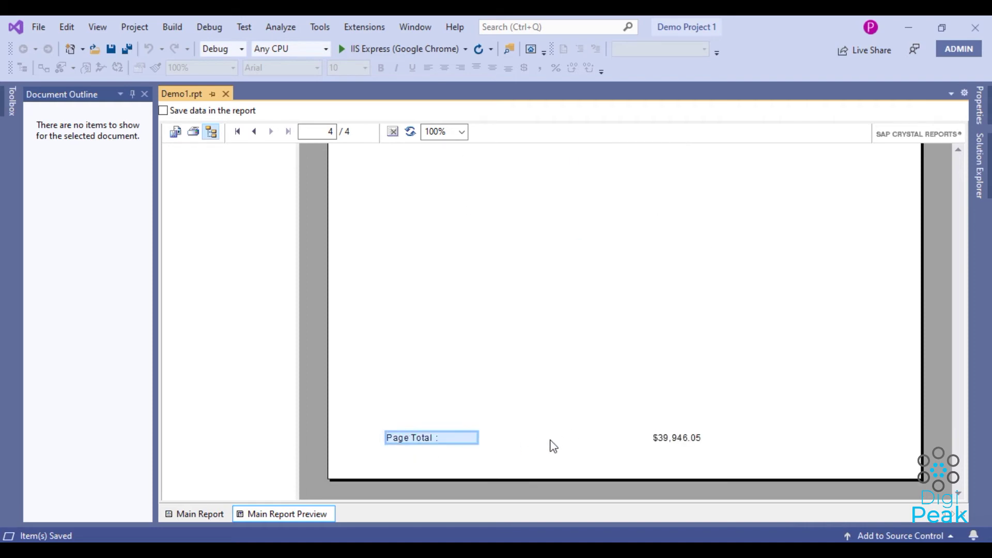
scroll(553, 440, up, 3)
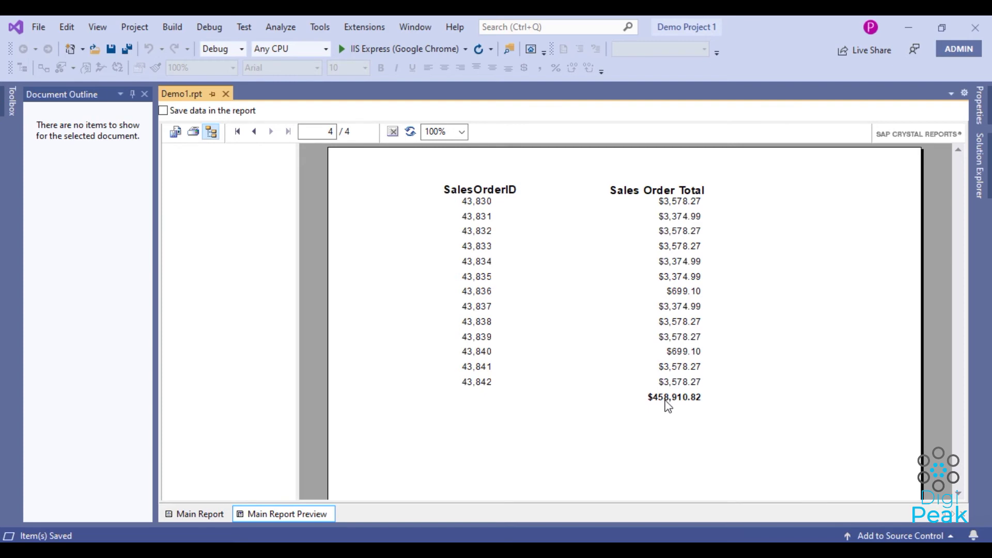
scroll(669, 407, down, 3)
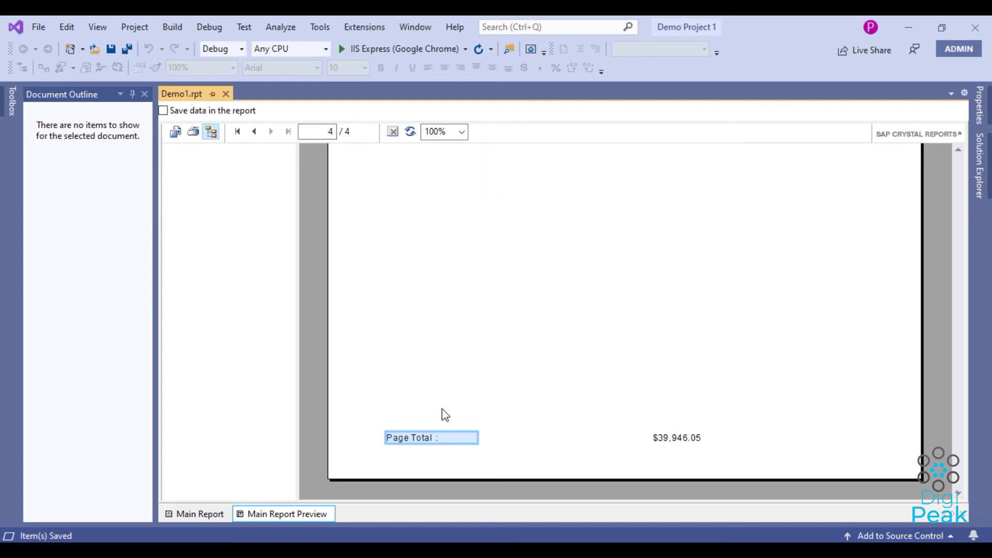
click(198, 515)
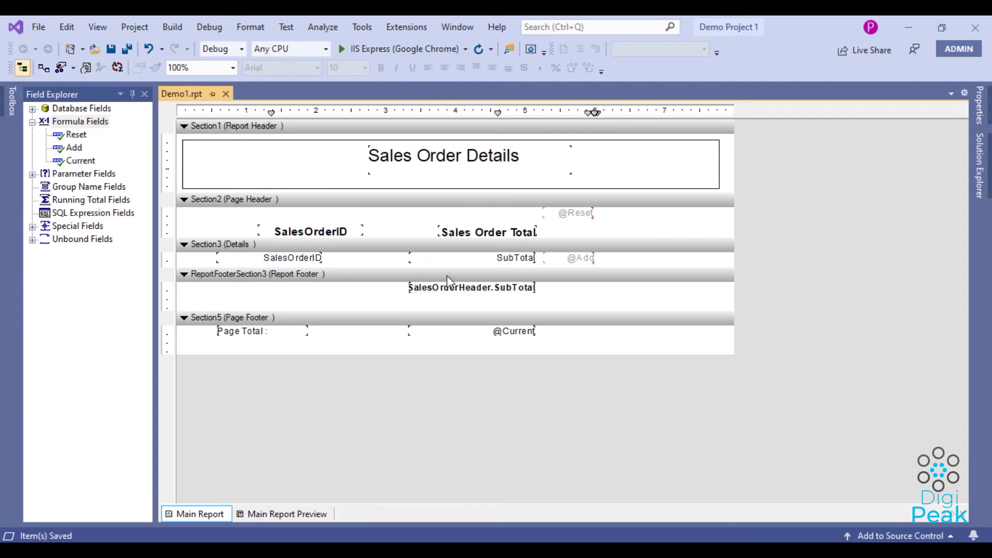
Use the Section Expert to insert a second Report Footer section, giving Report Footer a and b
right_click(448, 277)
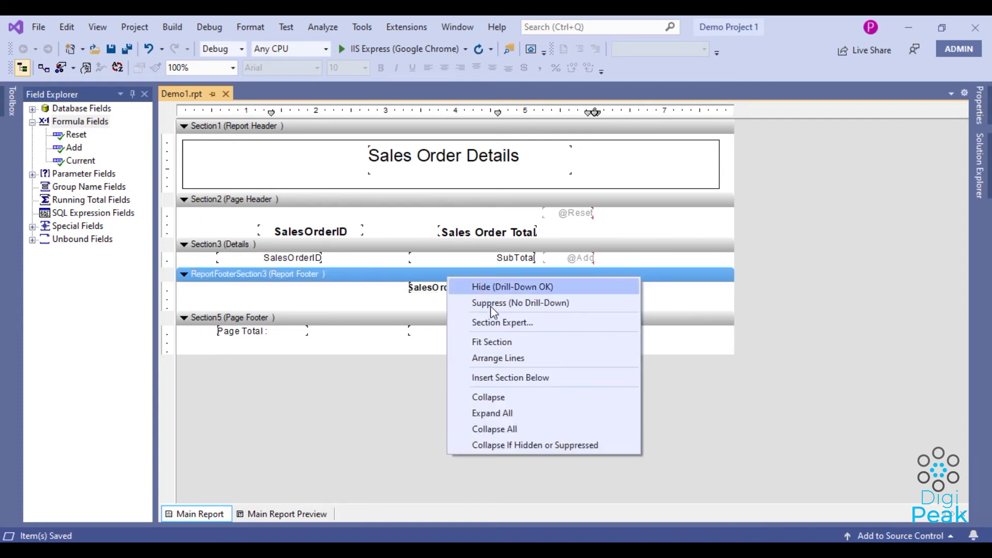
click(494, 320)
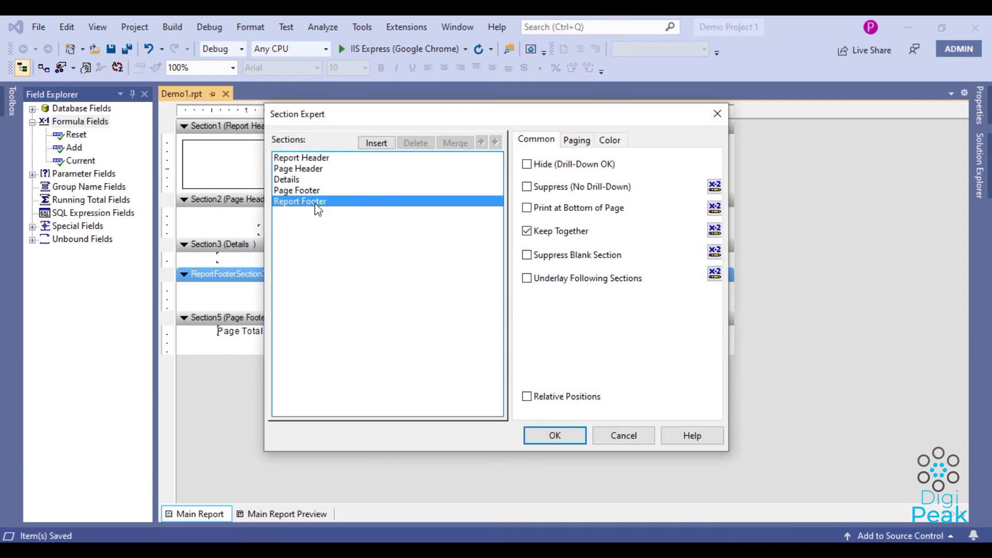
click(376, 143)
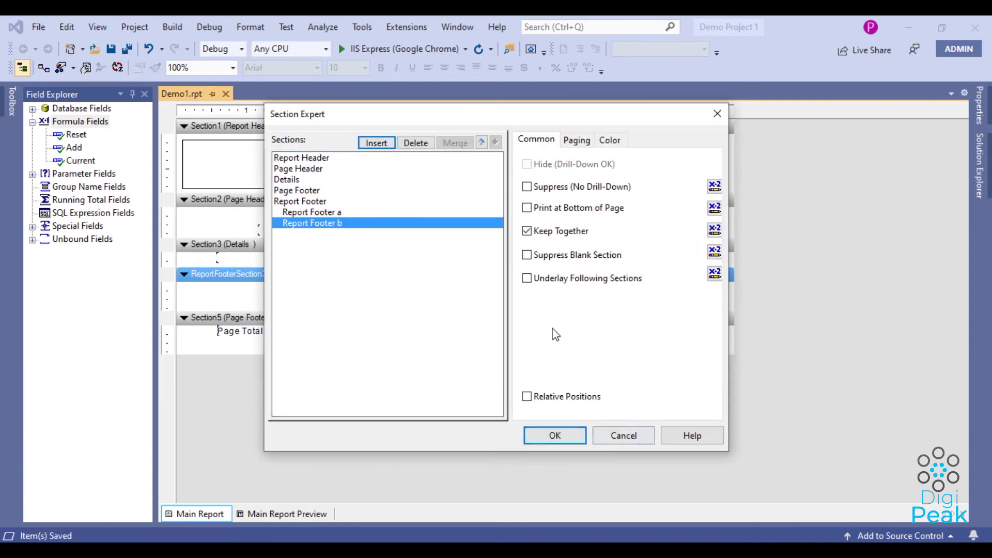
click(557, 435)
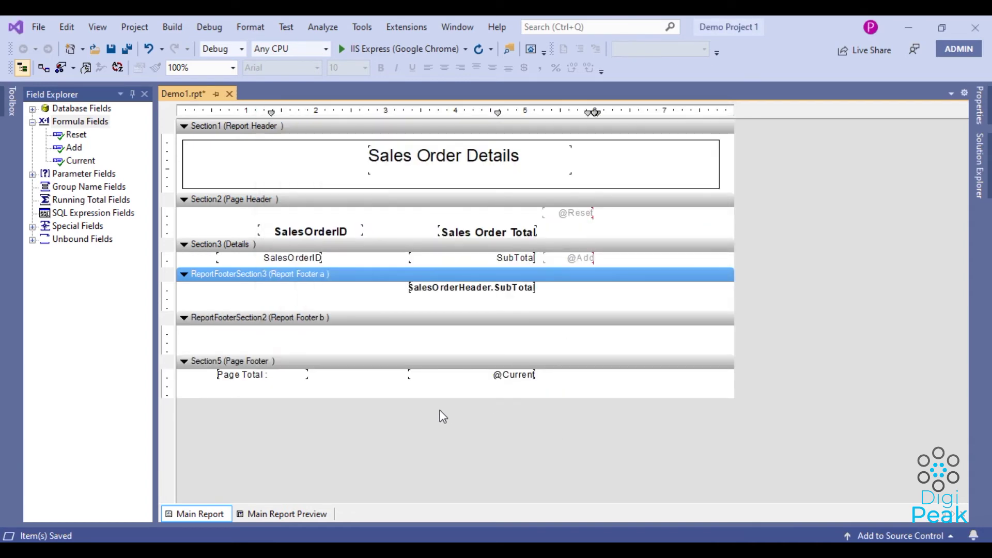
Drag the SalesOrderHeader.SubTotal sum field down into Report Footer b
click(469, 287)
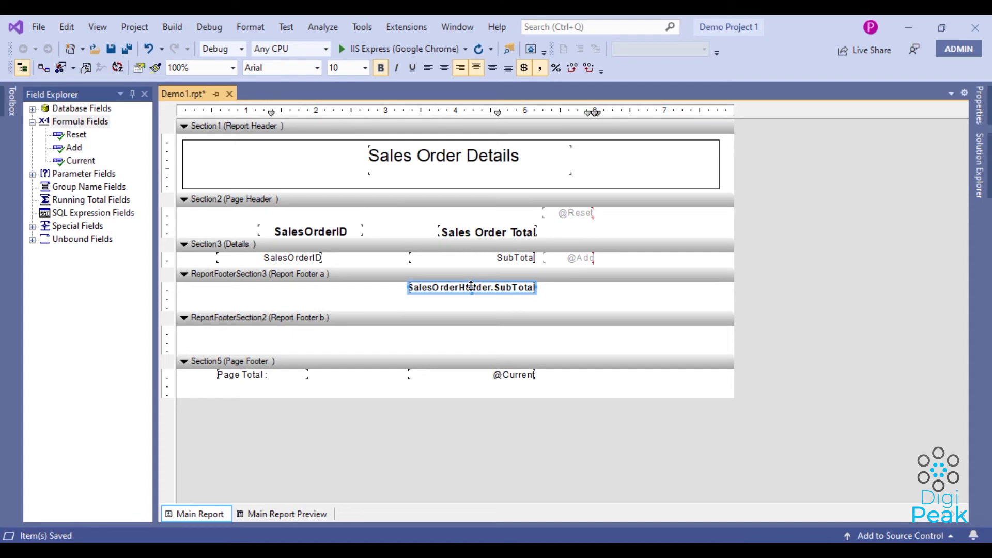
drag(472, 287, 471, 330)
click(490, 302)
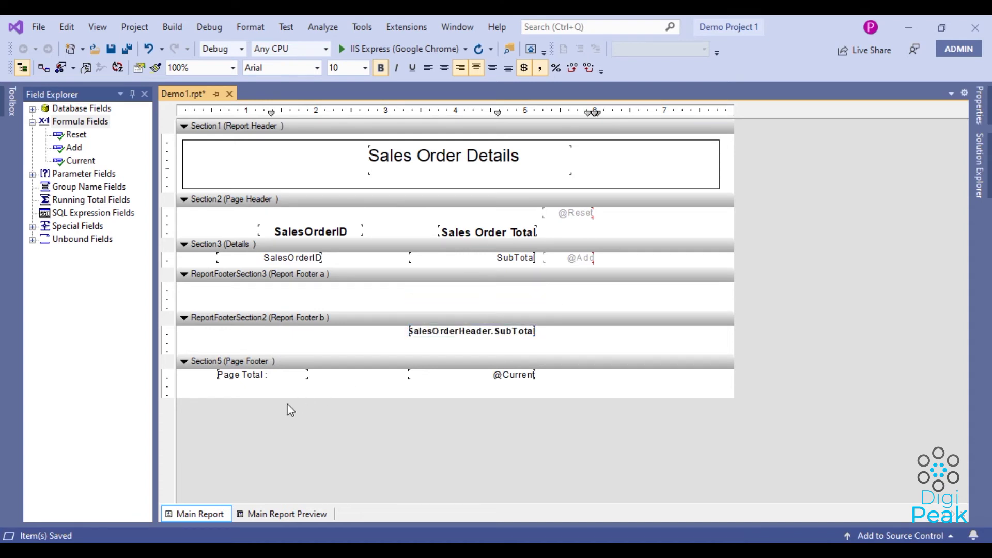
Copy the 'Page Total :' label into Report Footer b and change it to 'Grand Total :'
click(280, 379)
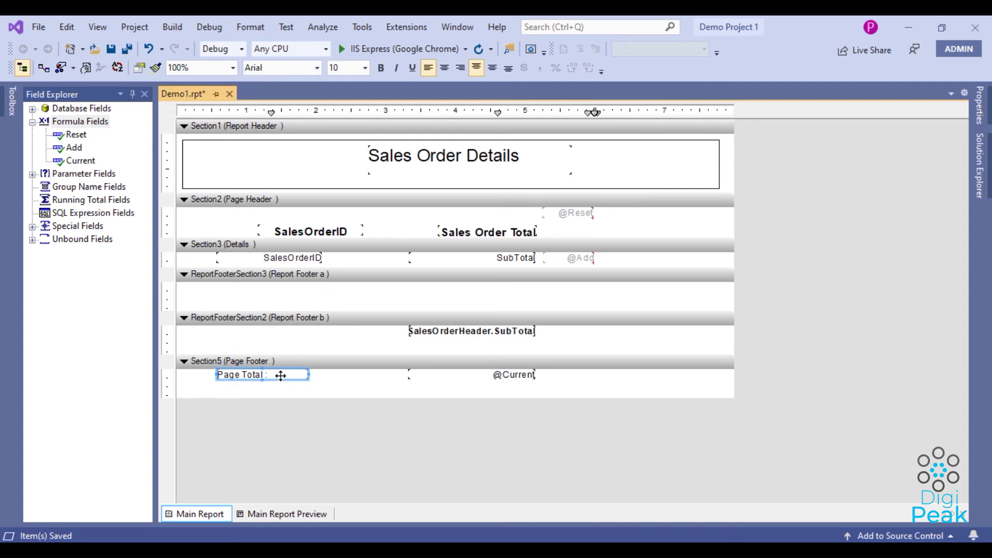
key(ctrl+c)
key(ctrl+v)
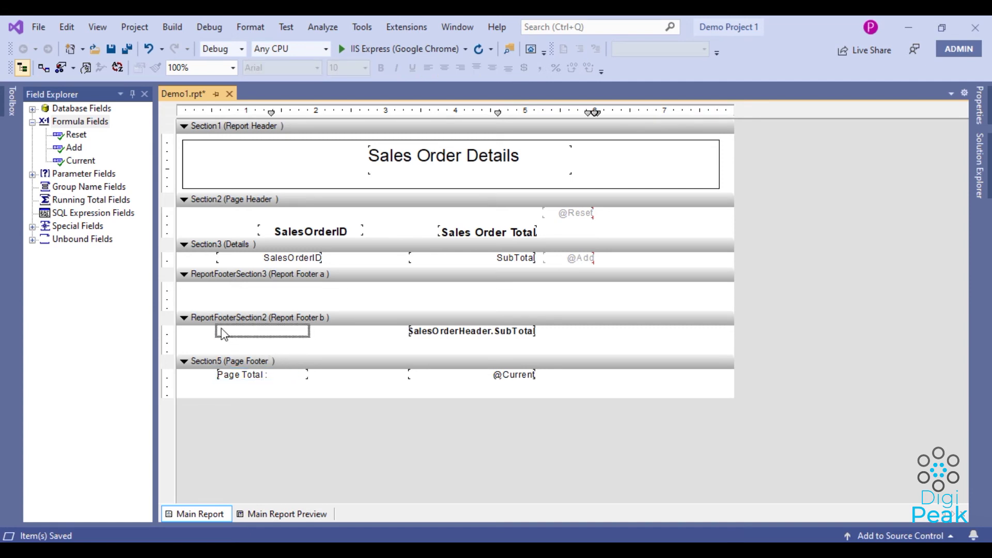
click(223, 334)
double_click(241, 331)
click(241, 331)
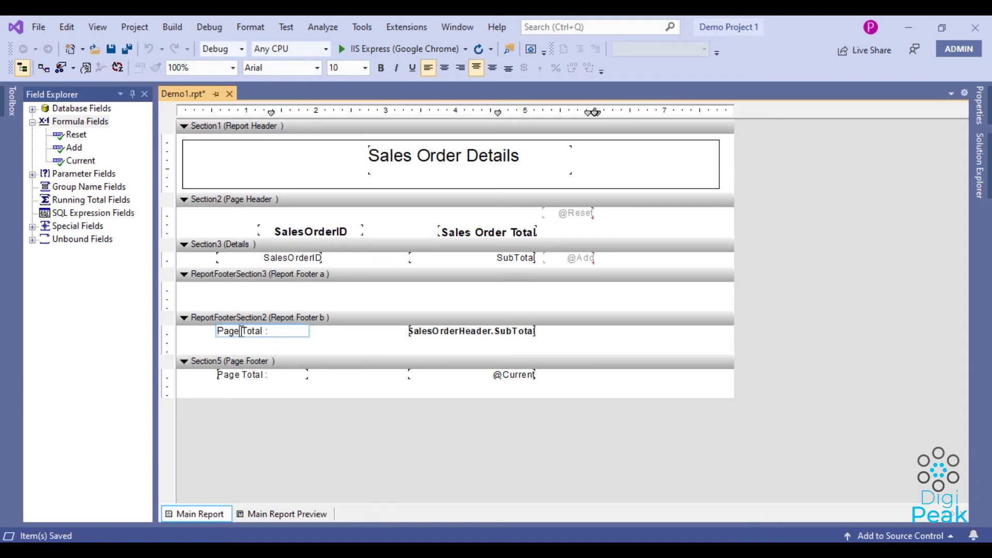
drag(241, 331, 206, 334)
text(Grand)
click(331, 344)
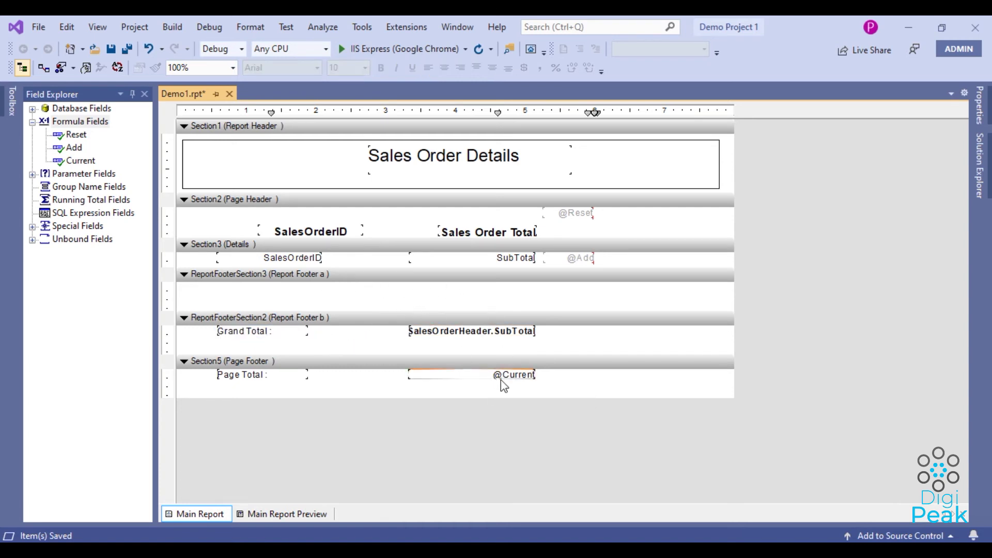
click(515, 375)
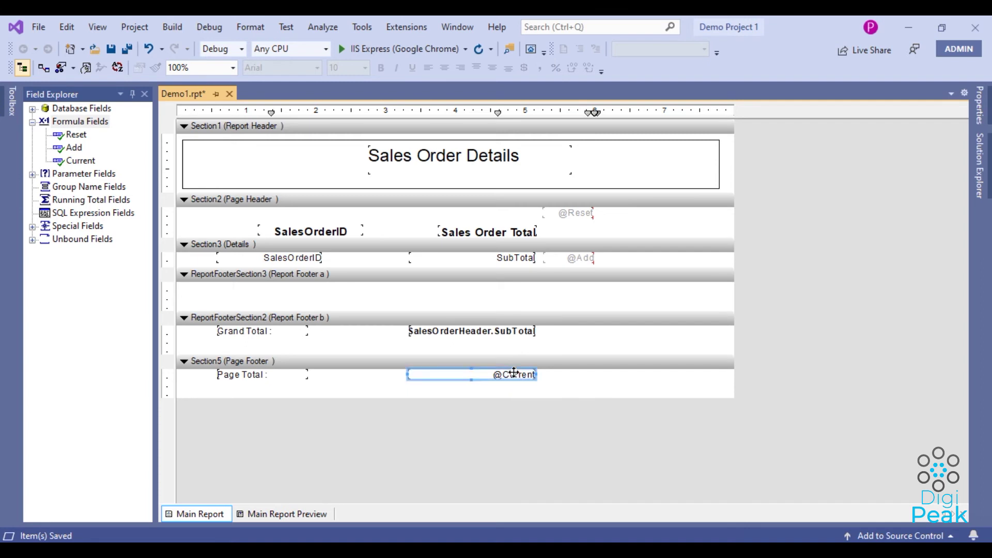
click(451, 297)
key(ctrl+v)
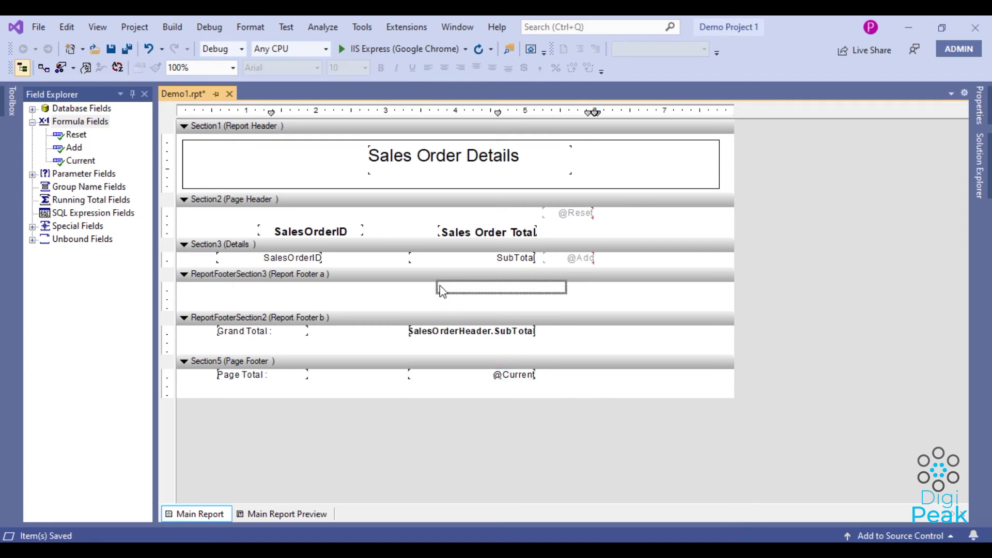
click(409, 288)
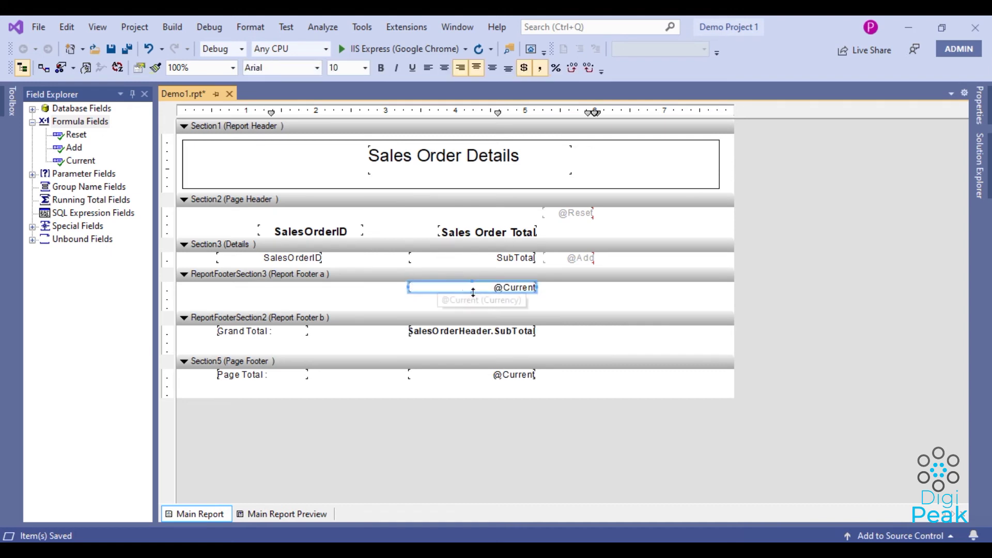
click(241, 376)
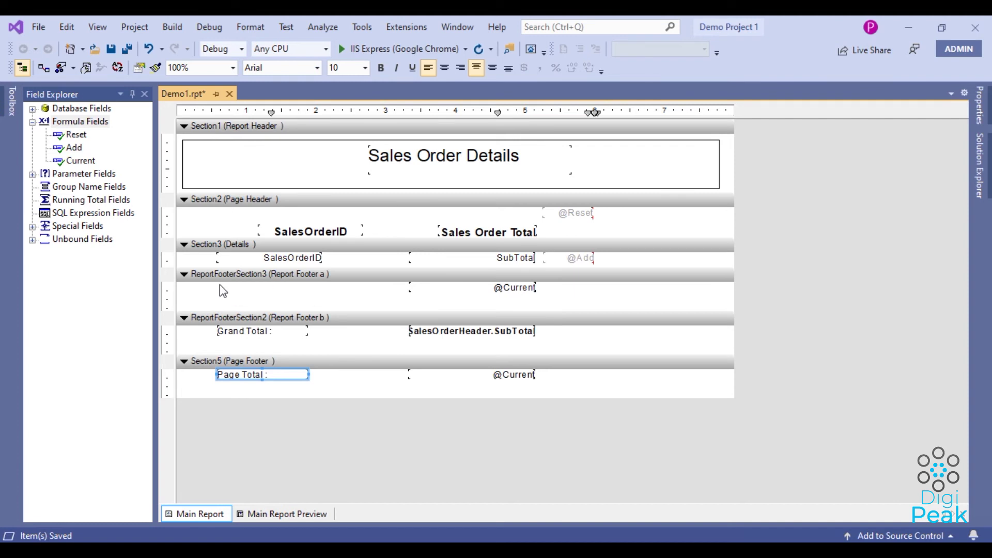
key(ctrl+v)
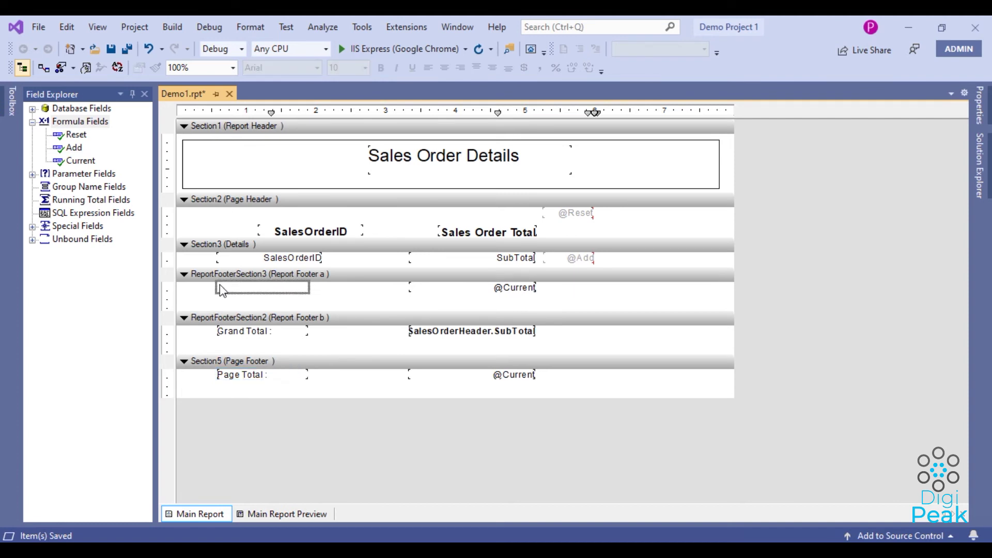
click(223, 291)
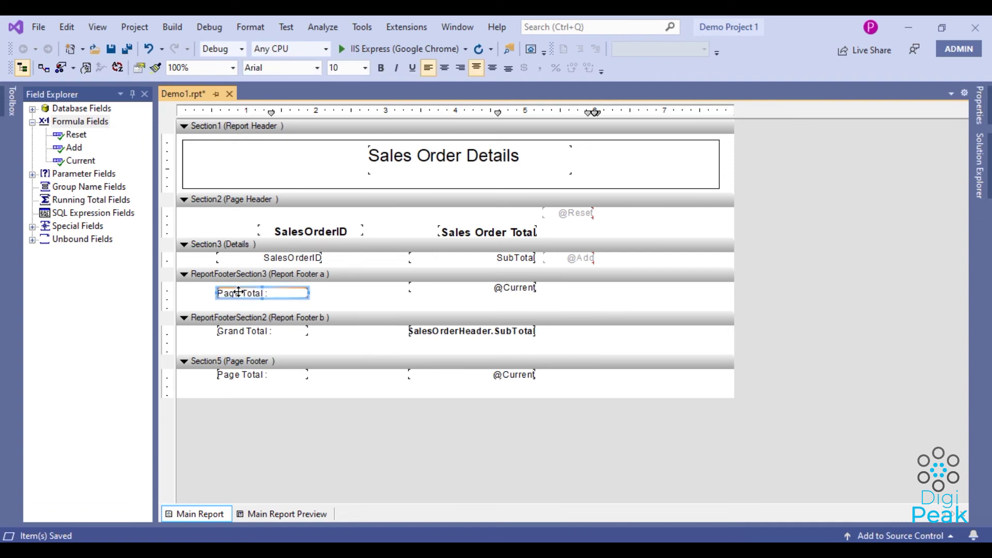
drag(241, 285, 242, 285)
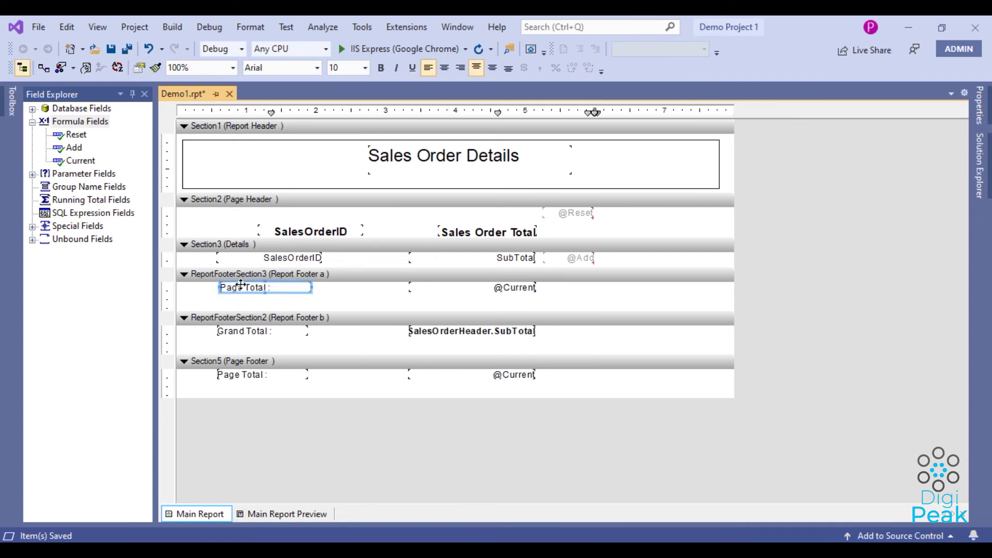
click(383, 67)
click(272, 332)
click(381, 68)
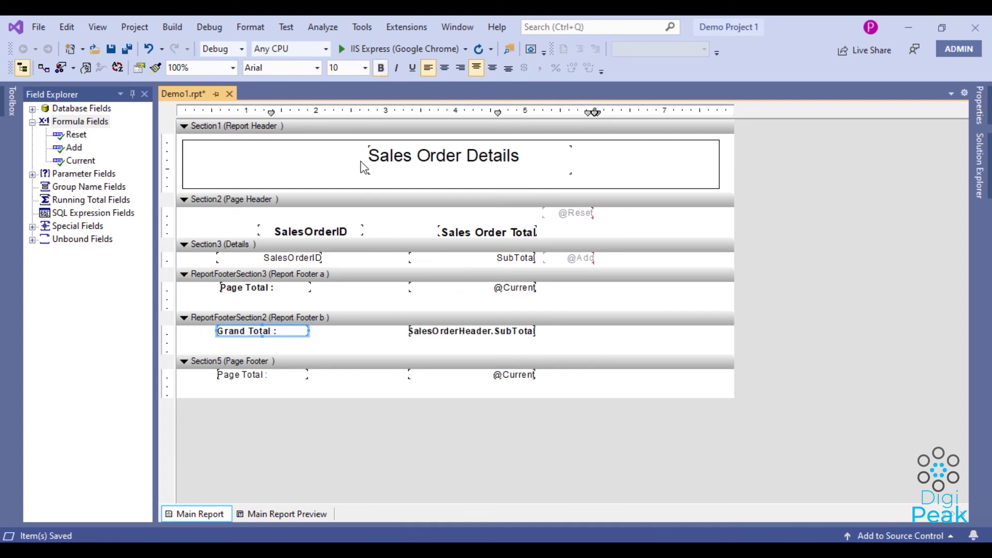
click(256, 376)
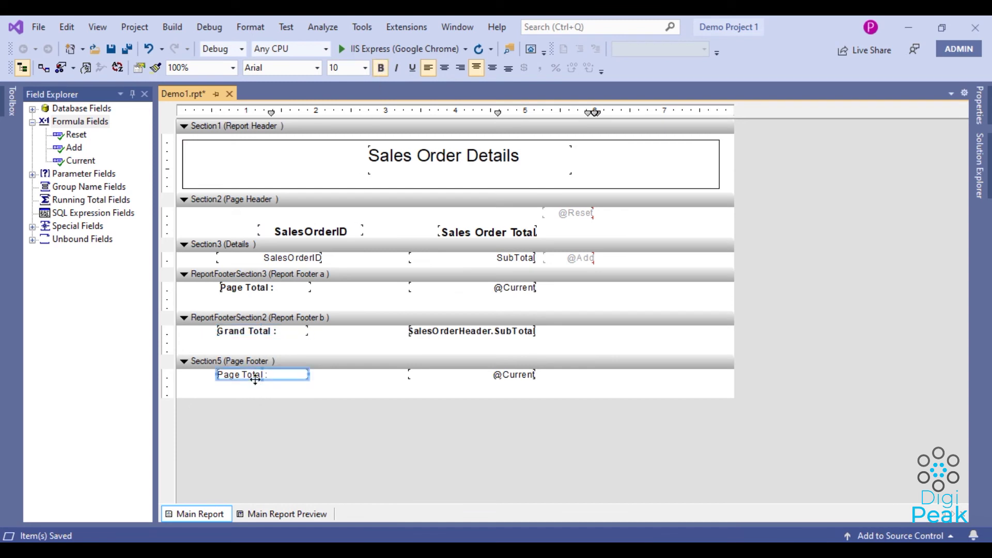
ctrl+click(533, 375)
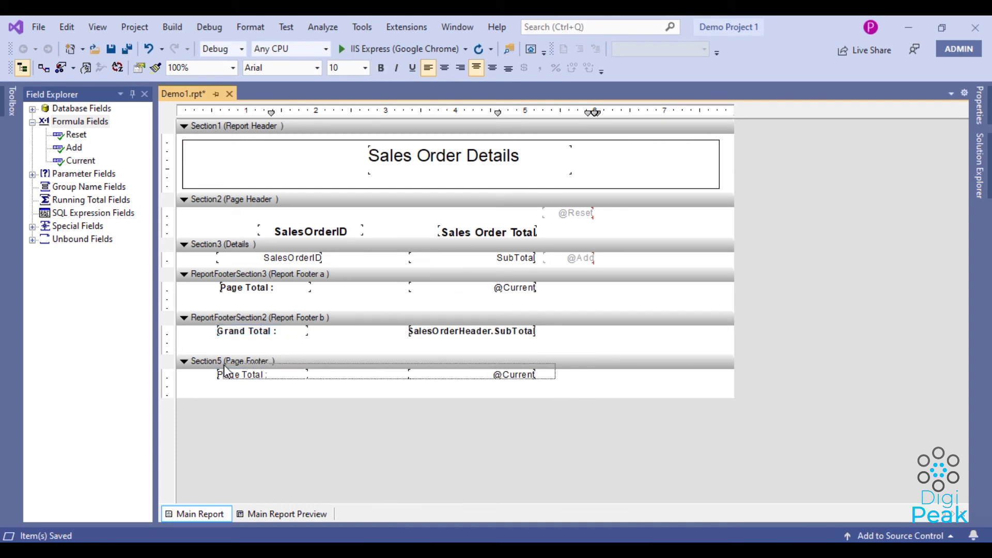
click(381, 68)
click(416, 288)
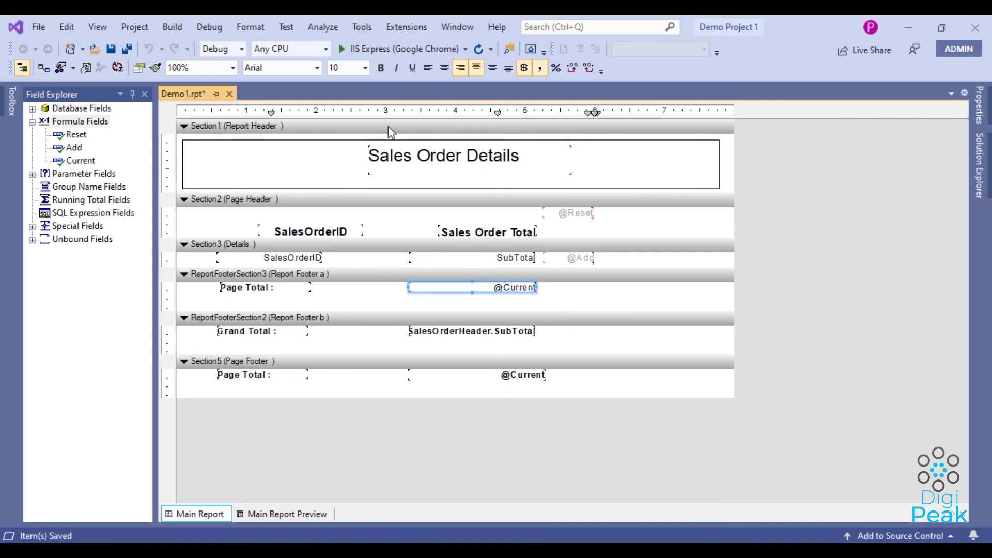
click(382, 69)
click(580, 290)
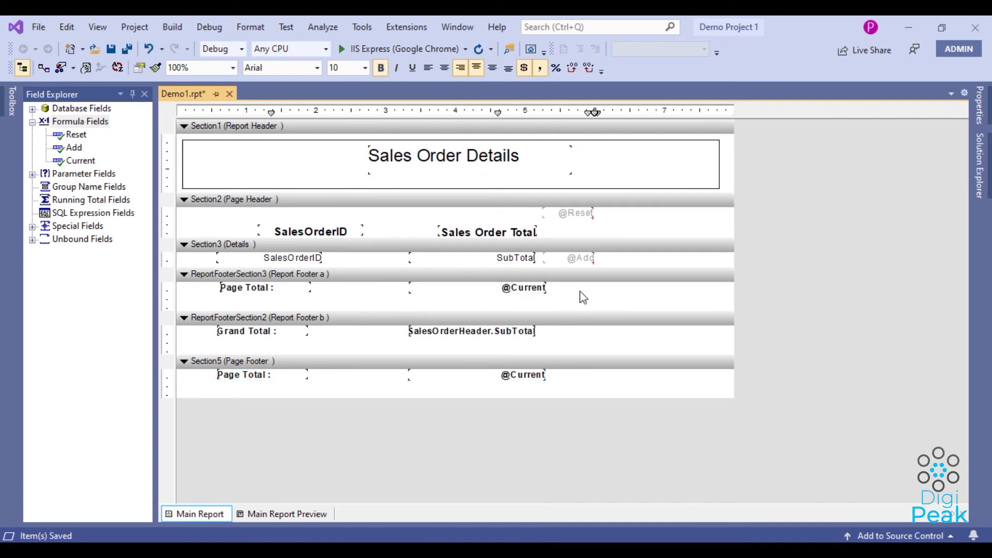
click(527, 336)
drag(526, 335, 532, 336)
click(521, 374)
drag(521, 375, 516, 374)
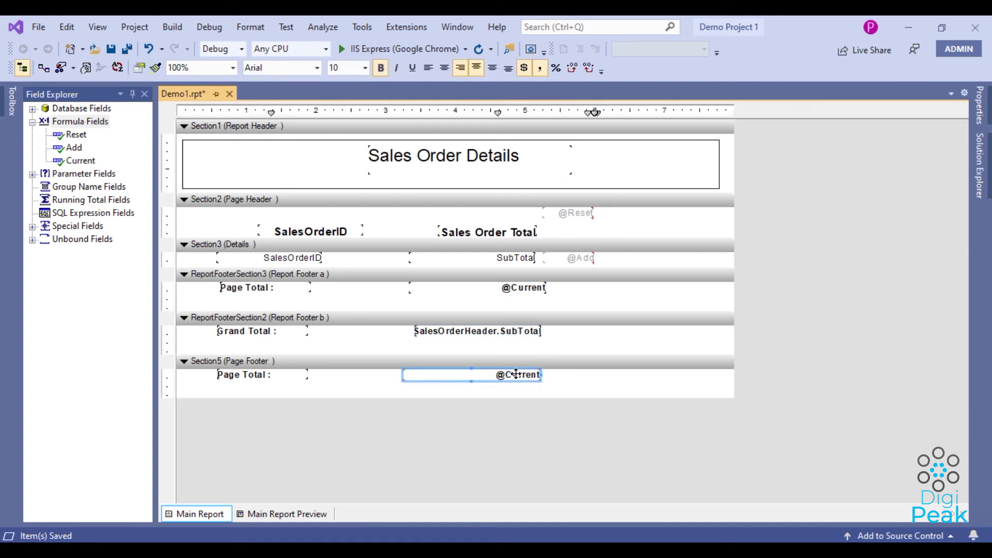
click(569, 385)
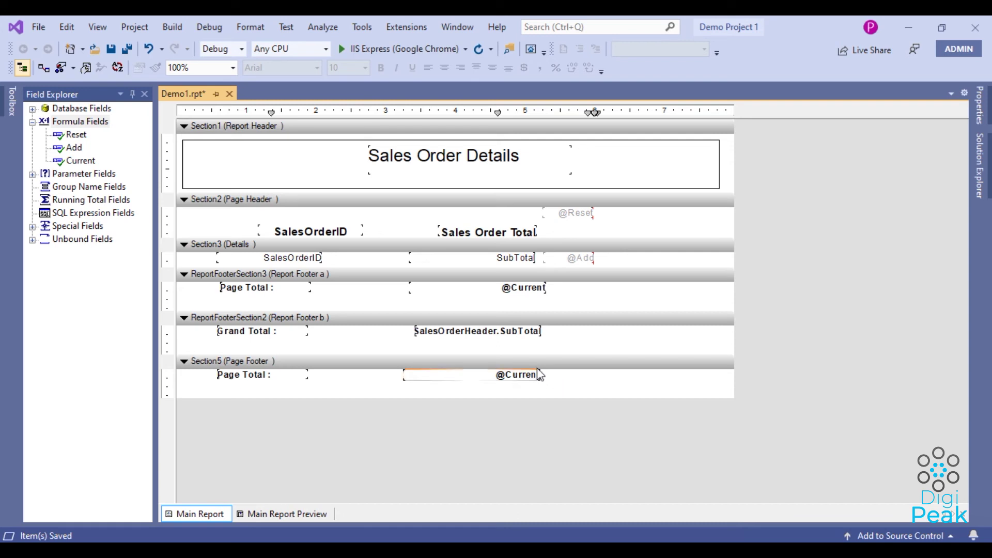
Give the Page Footer a conditional suppress formula: Pagenumber = Totalpagecount
right_click(450, 364)
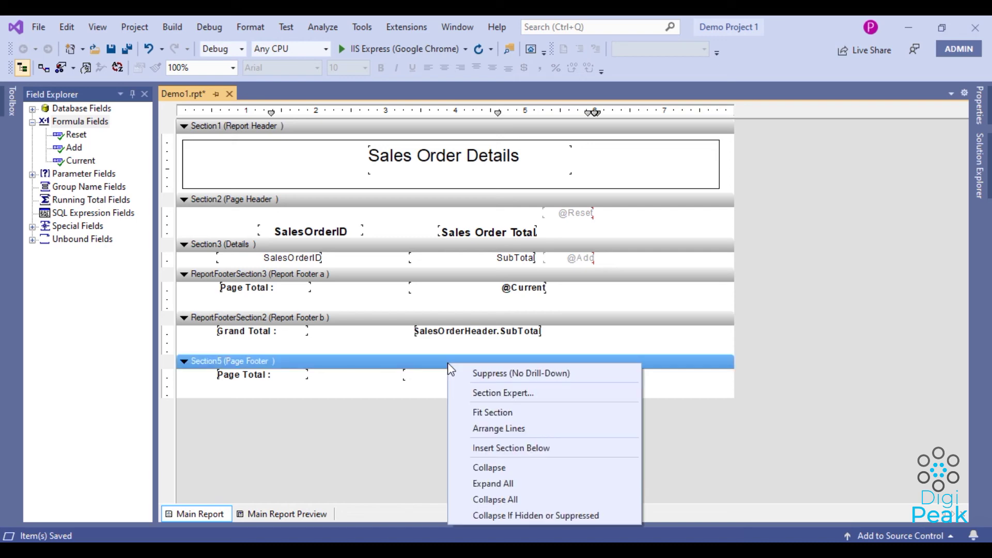
click(487, 394)
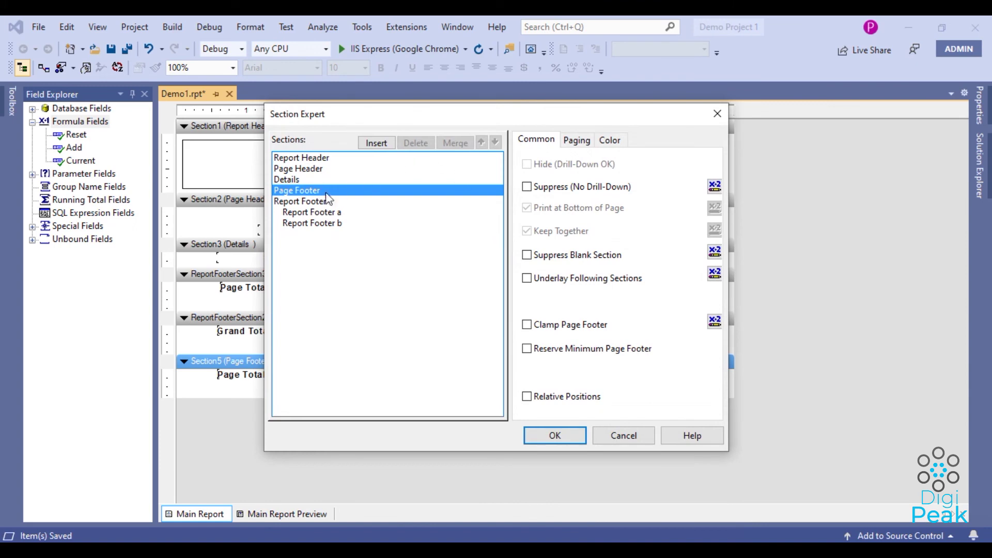
click(526, 187)
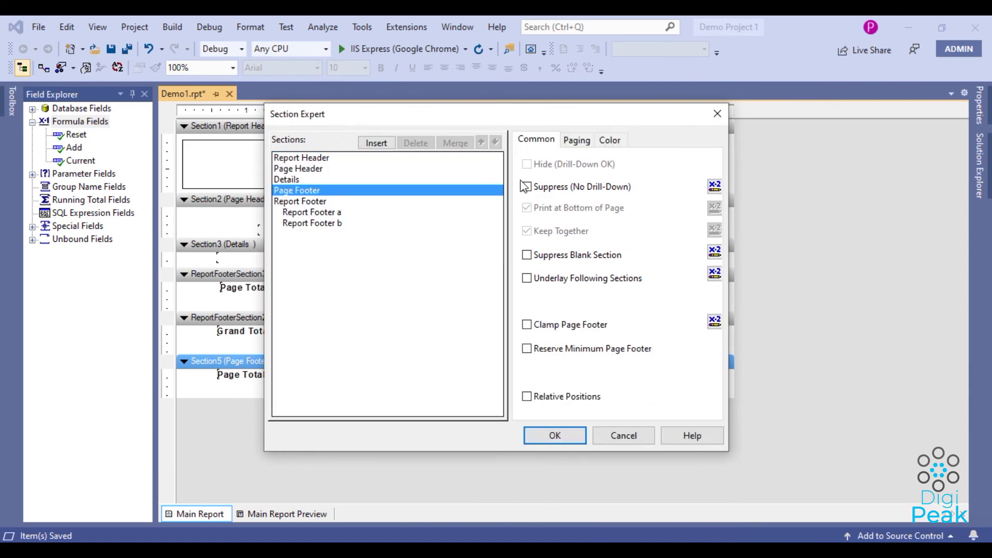
click(715, 186)
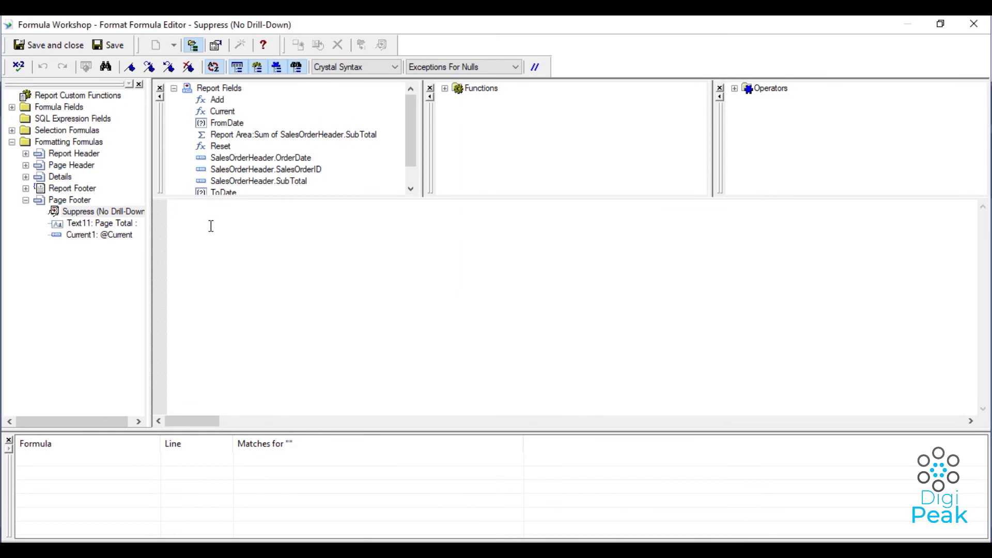
text(Pagenumber = Total)
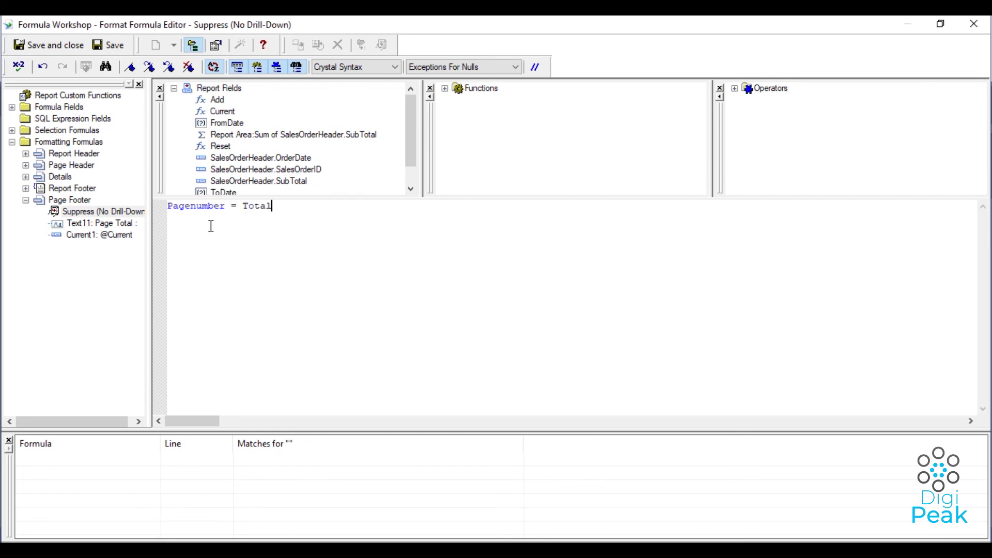
text(pagecount)
click(67, 46)
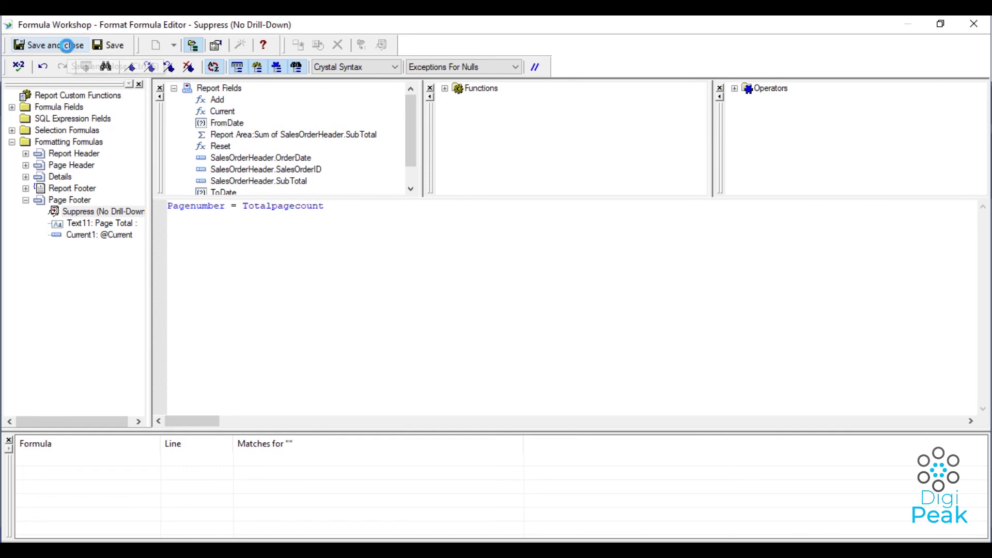
click(542, 433)
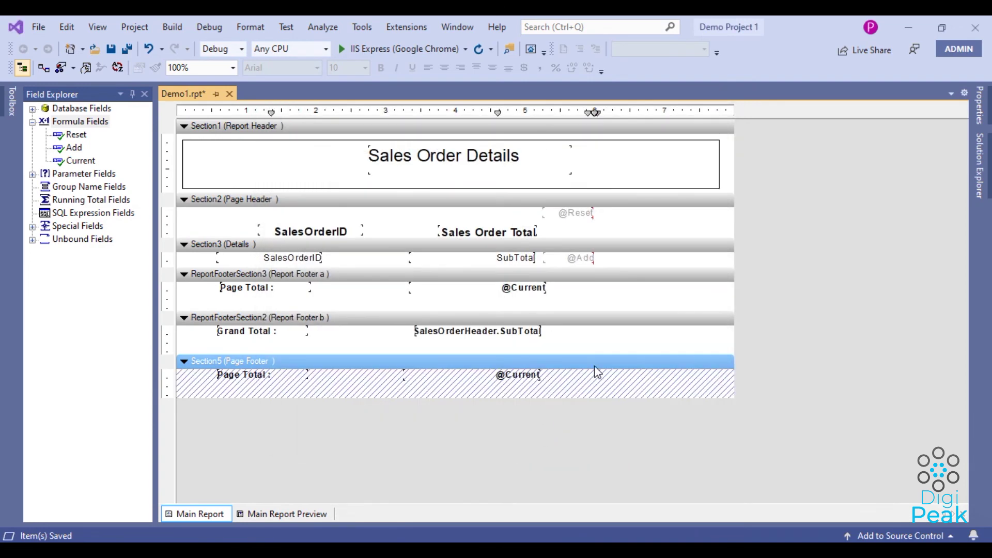
Save Demo1.rpt and switch to the Main Report Preview
click(585, 326)
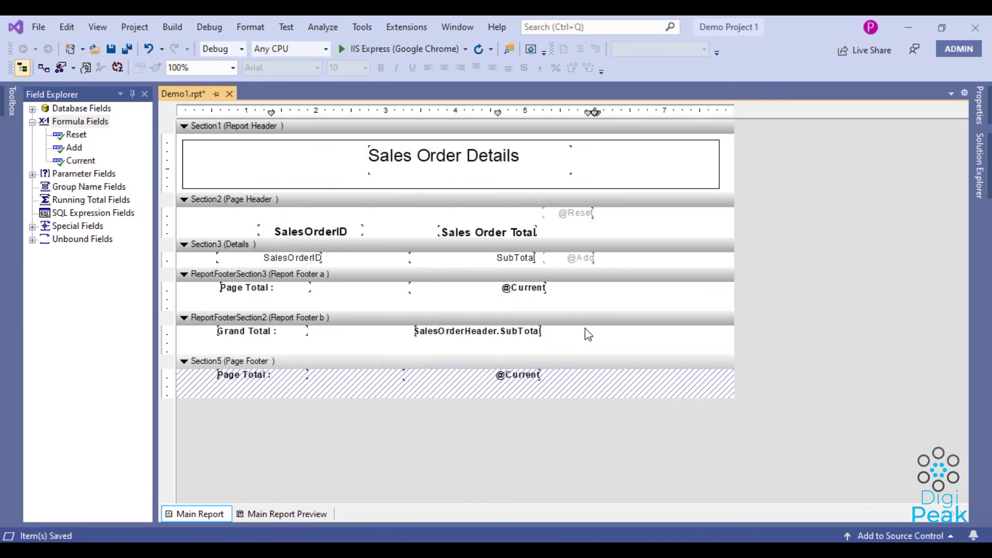
key(ctrl+s)
click(283, 514)
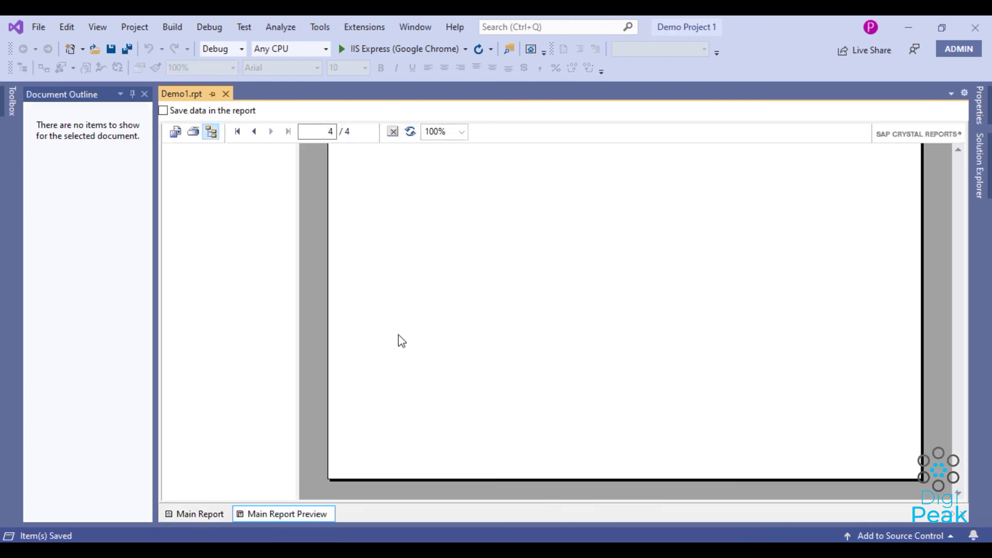
Page through the preview from page 1 to the last page, 4 of 4
click(238, 133)
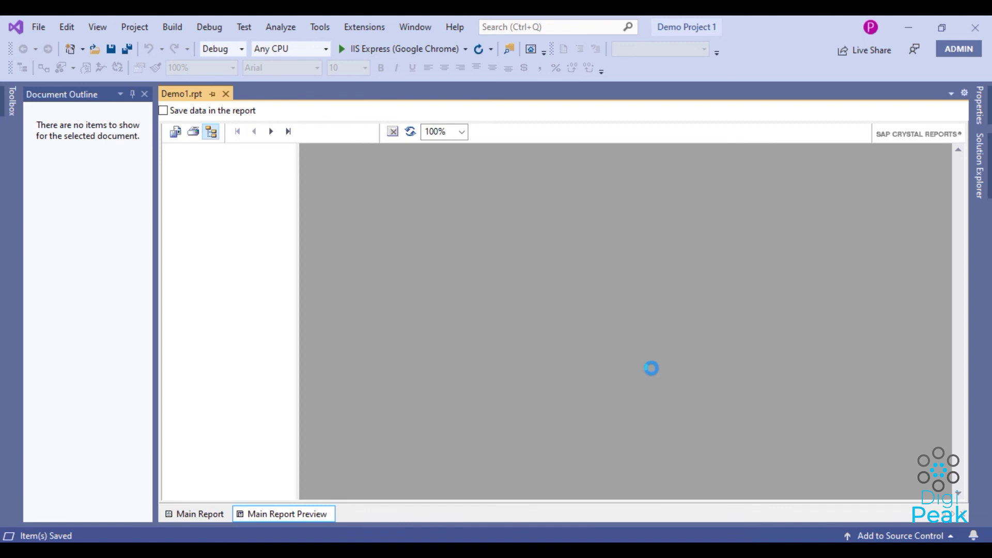
scroll(646, 366, down, 3)
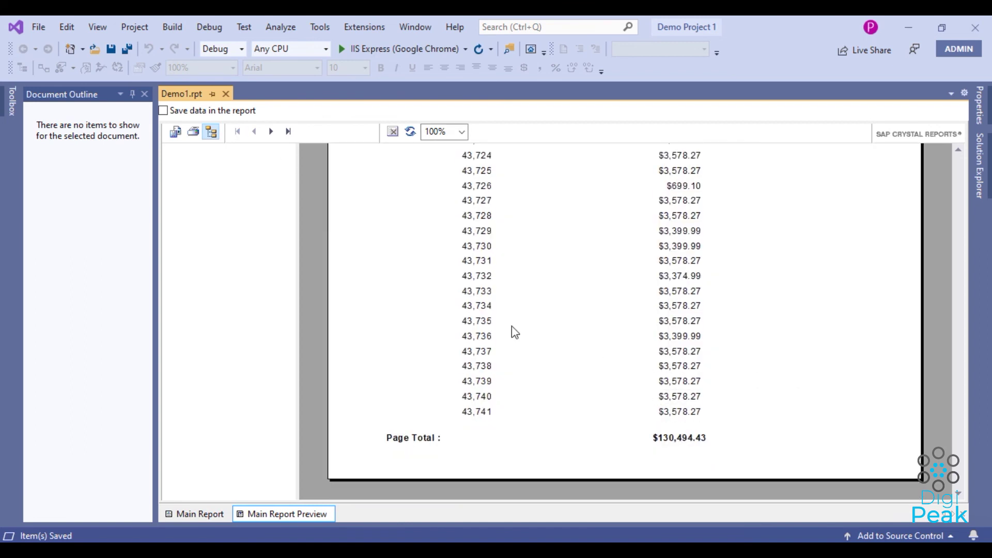
scroll(596, 273, up, 10)
scroll(596, 272, down, 5)
click(270, 132)
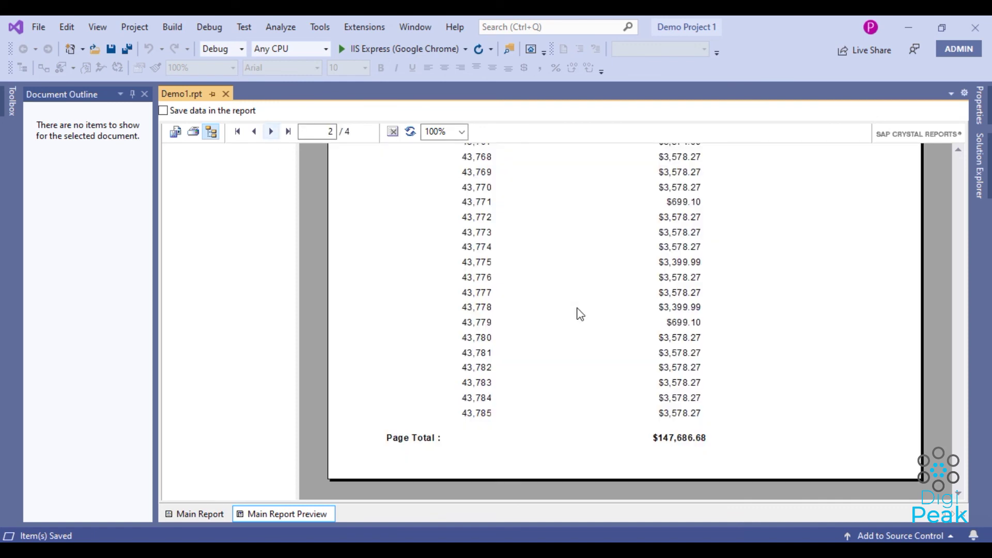
click(270, 131)
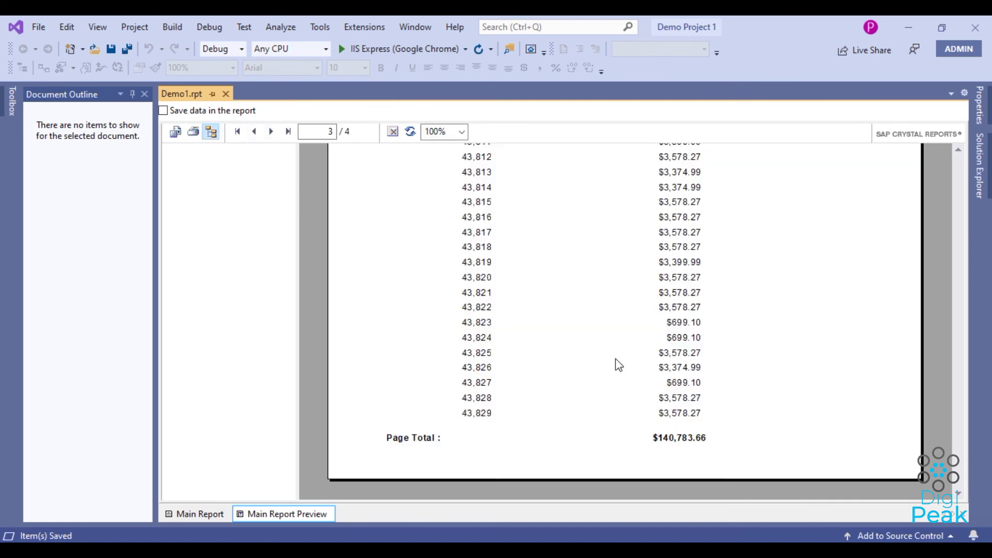
click(288, 131)
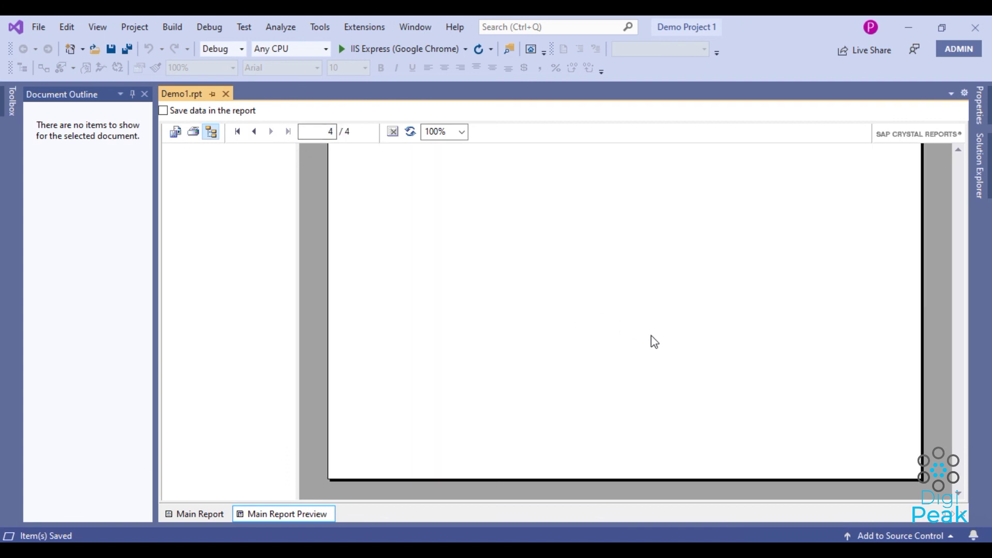
scroll(690, 358, up, 2)
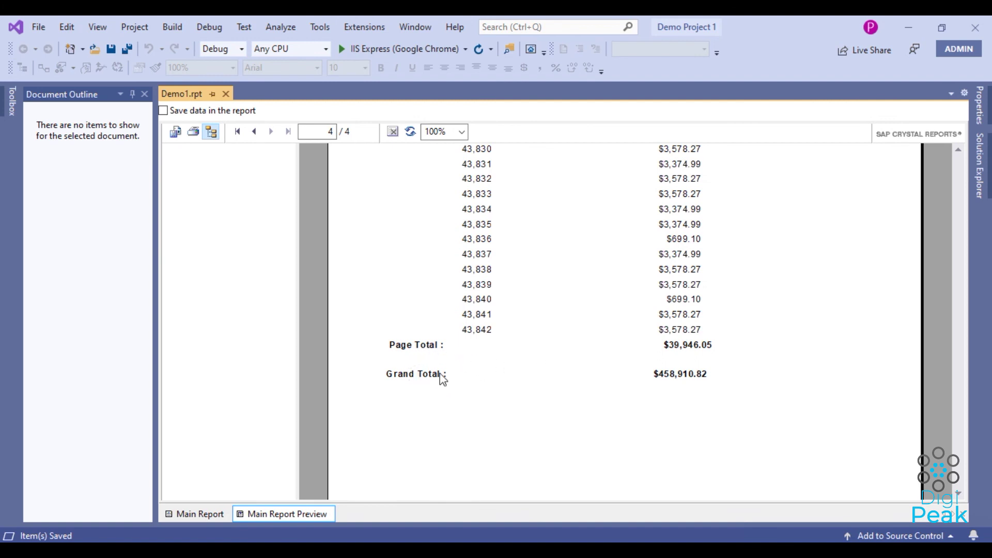
click(703, 381)
click(706, 348)
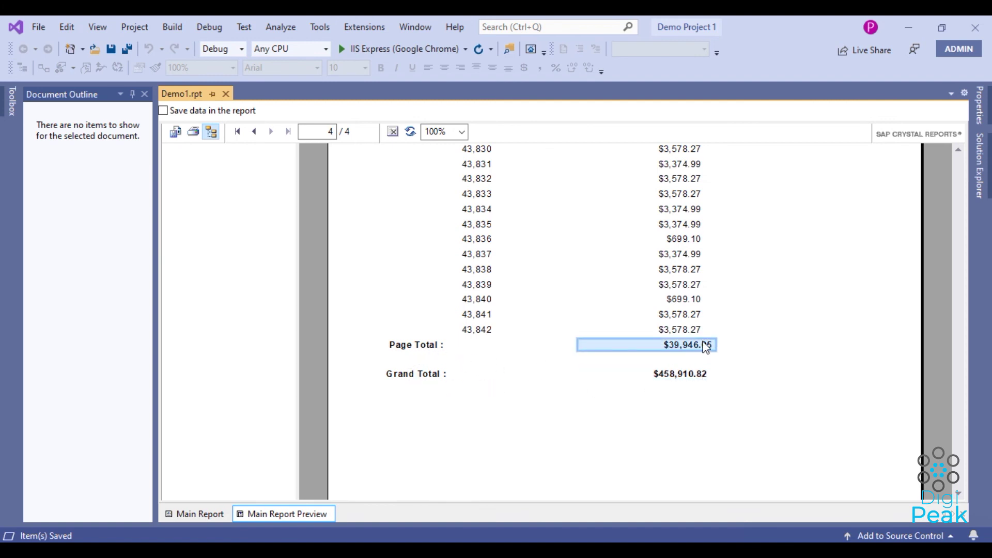